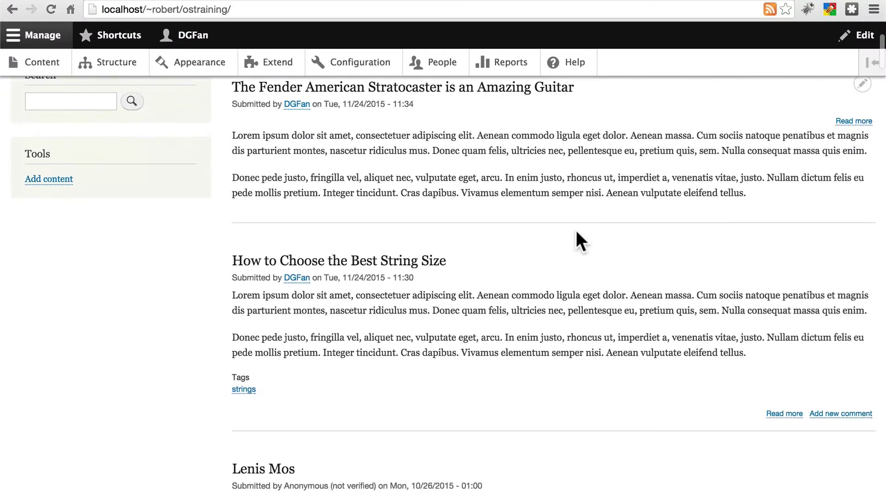
pyautogui.scroll(-10, 576, 230)
# Step: Go to Structure and open the Views administration page
pyautogui.scroll(5, 576, 231)
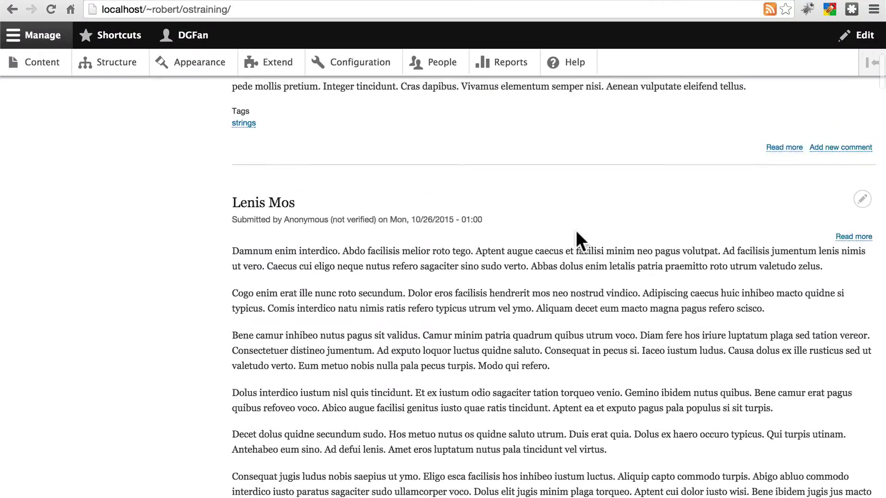
pyautogui.scroll(10, 576, 230)
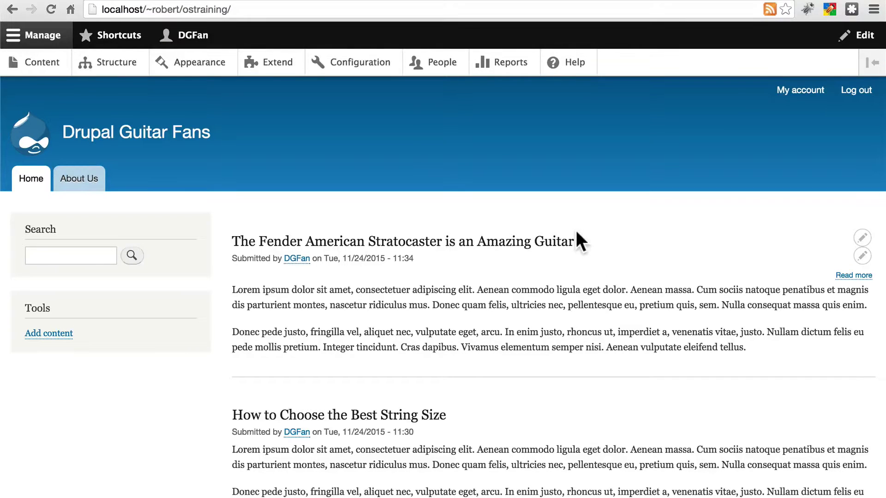
pyautogui.click(113, 69)
pyautogui.scroll(-3, 360, 256)
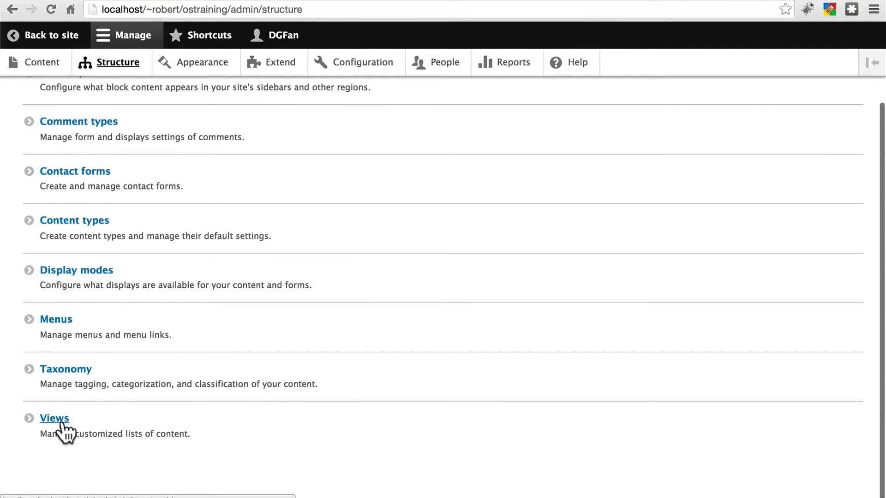
pyautogui.click(61, 424)
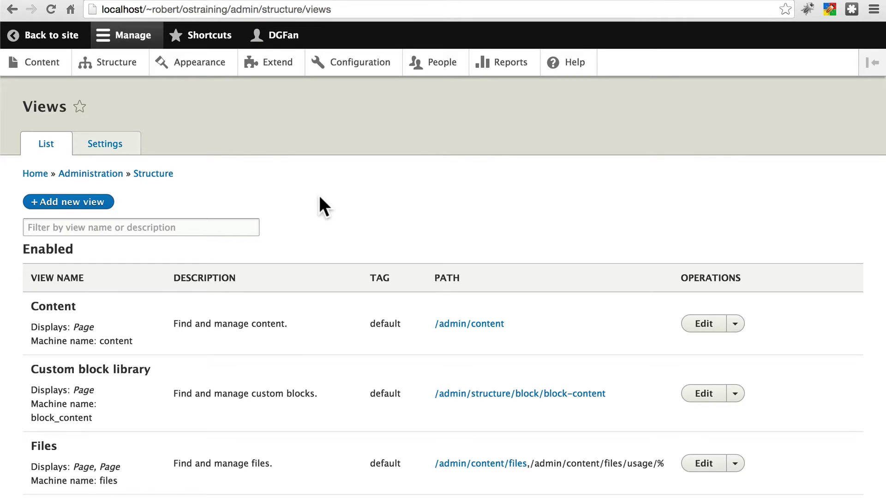
# Step: Start a new view named Articles that shows Article content
pyautogui.click(53, 204)
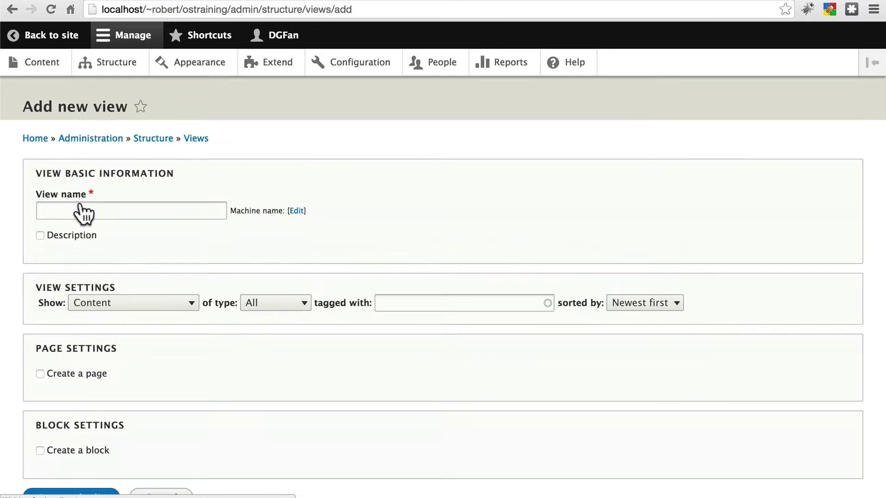
pyautogui.click(96, 210)
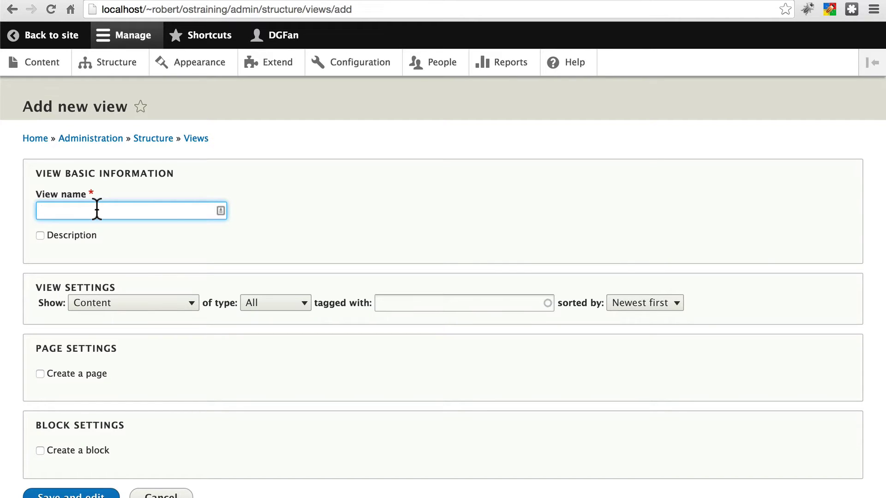
pyautogui.write('Articles')
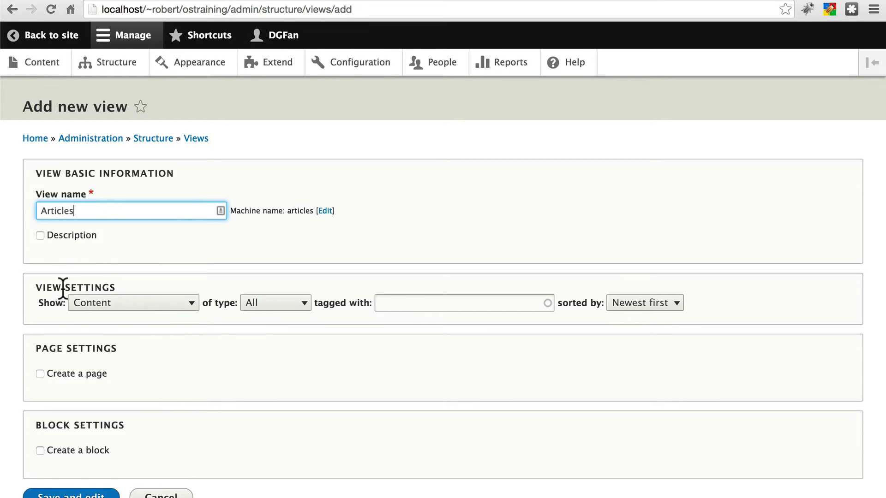
pyautogui.click(292, 302)
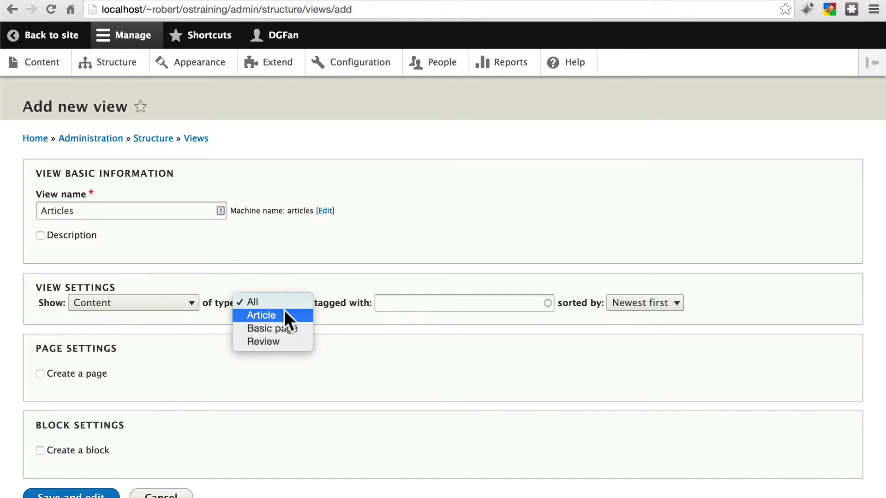
pyautogui.click(281, 314)
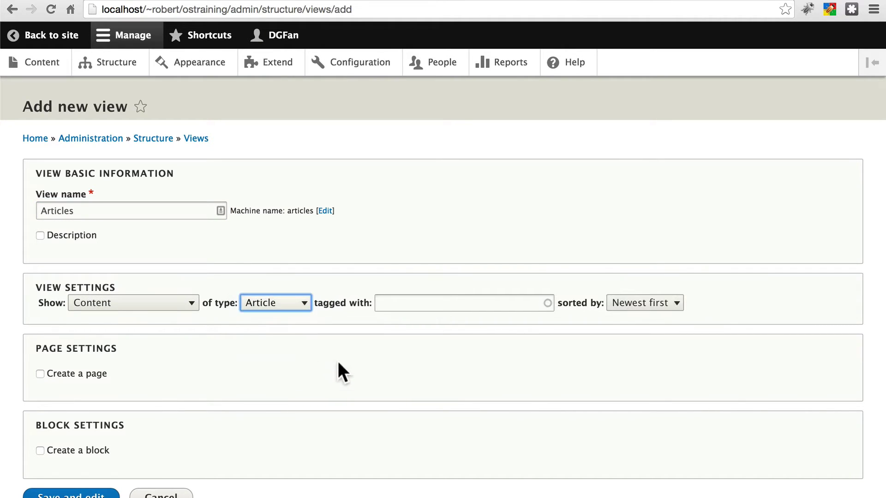
# Step: Give the view a page at path articles showing 15 items per page
pyautogui.scroll(-3, 339, 353)
pyautogui.click(93, 306)
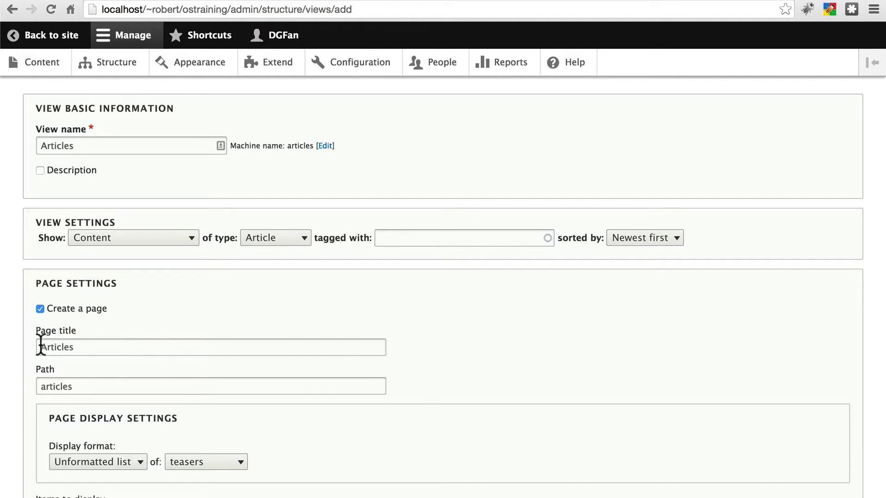
pyautogui.scroll(-4, 341, 347)
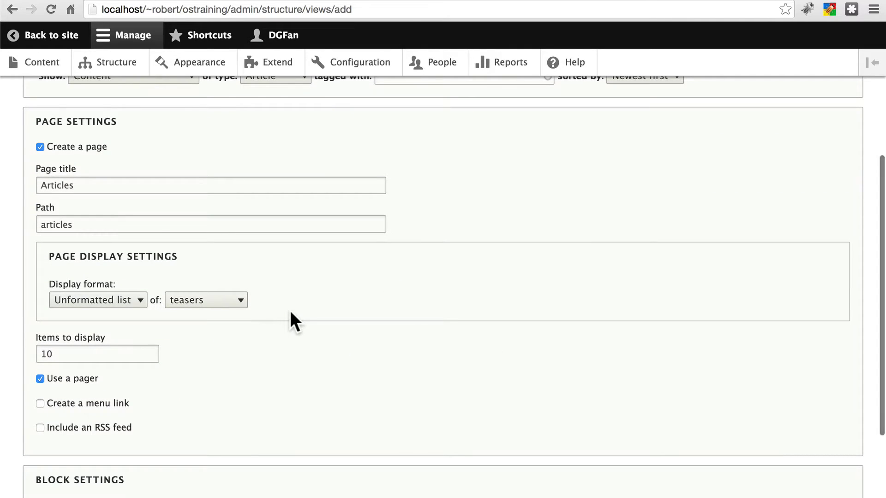
pyautogui.click(45, 354)
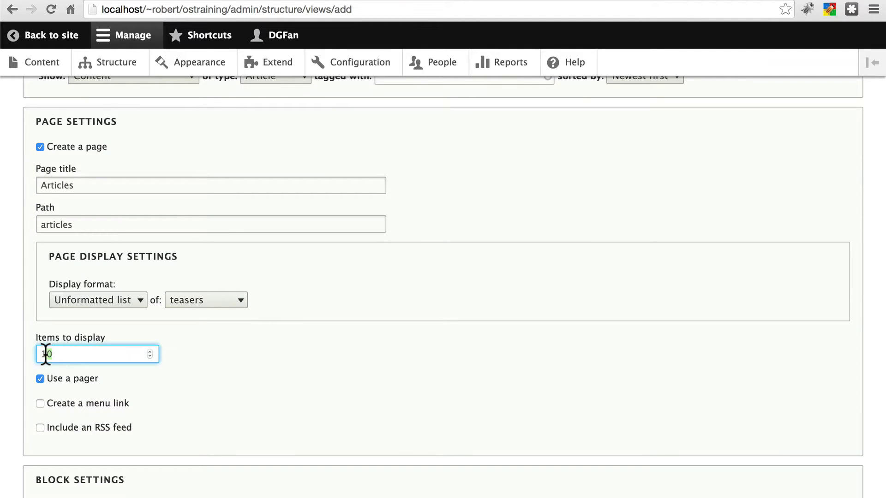
pyautogui.write('5')
pyautogui.click(289, 381)
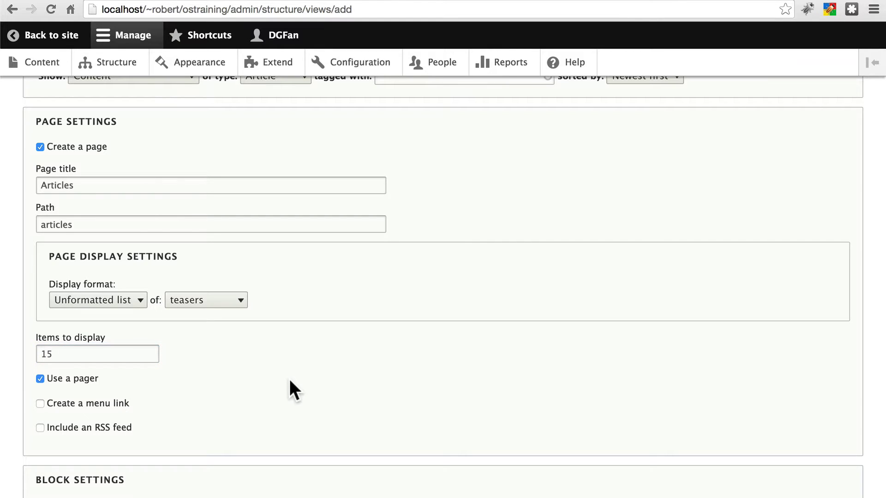
pyautogui.scroll(-2, 289, 381)
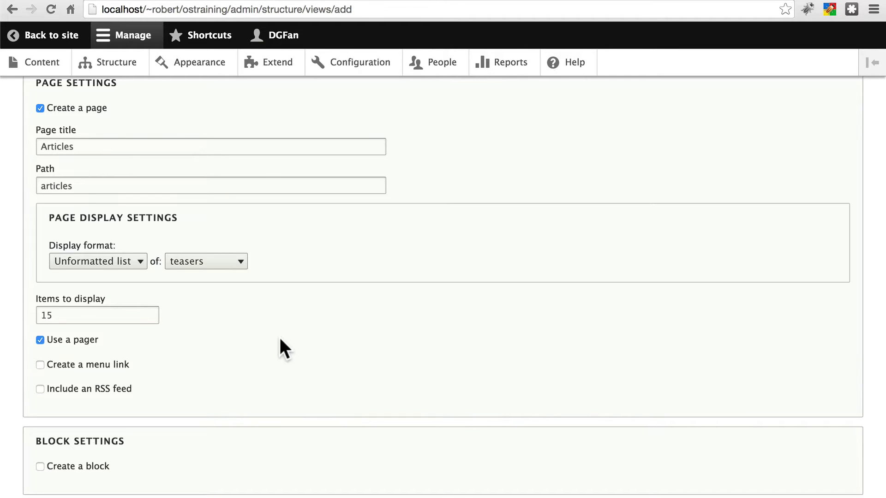
pyautogui.scroll(-4, 280, 340)
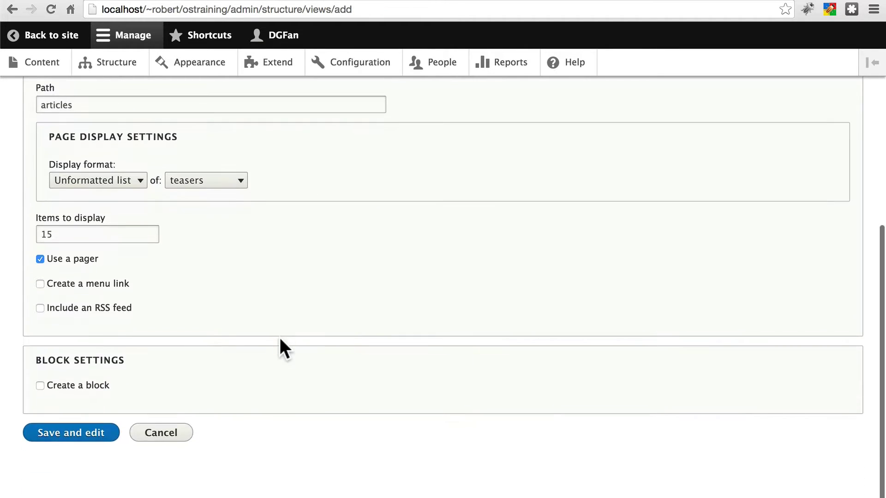
# Step: Save the Articles view and check its preview of article teasers in the editor
pyautogui.click(69, 439)
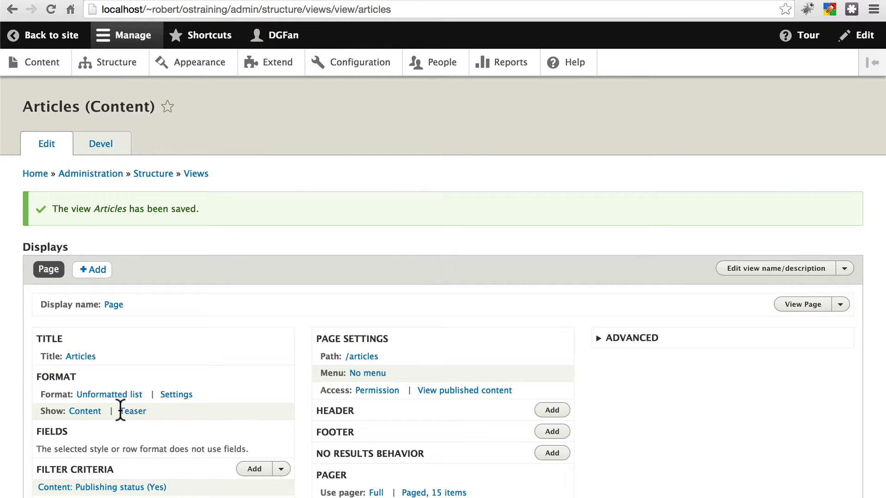
pyautogui.scroll(-4, 248, 317)
pyautogui.scroll(-5, 248, 318)
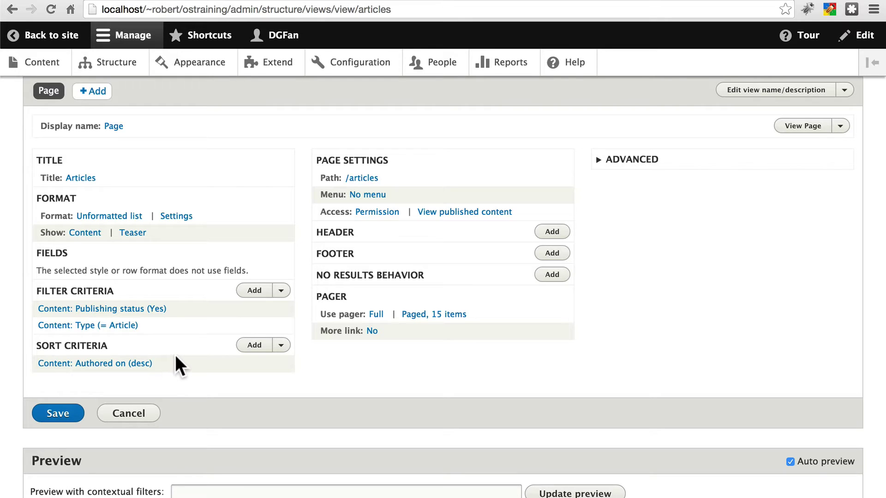
pyautogui.scroll(-10, 198, 346)
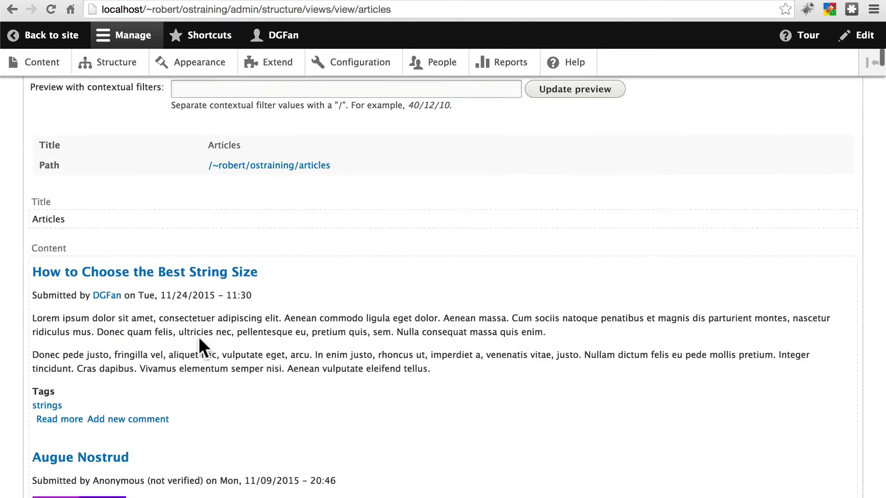
pyautogui.scroll(-8, 378, 292)
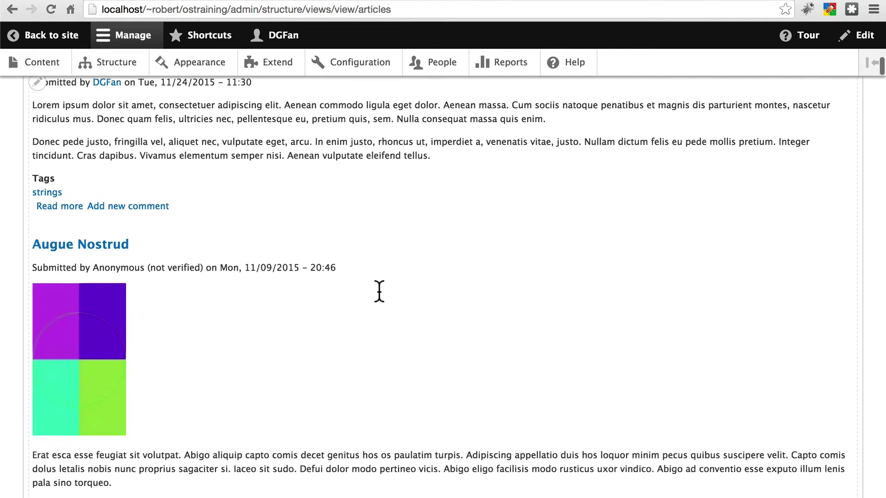
pyautogui.scroll(-3, 379, 292)
pyautogui.scroll(8, 378, 289)
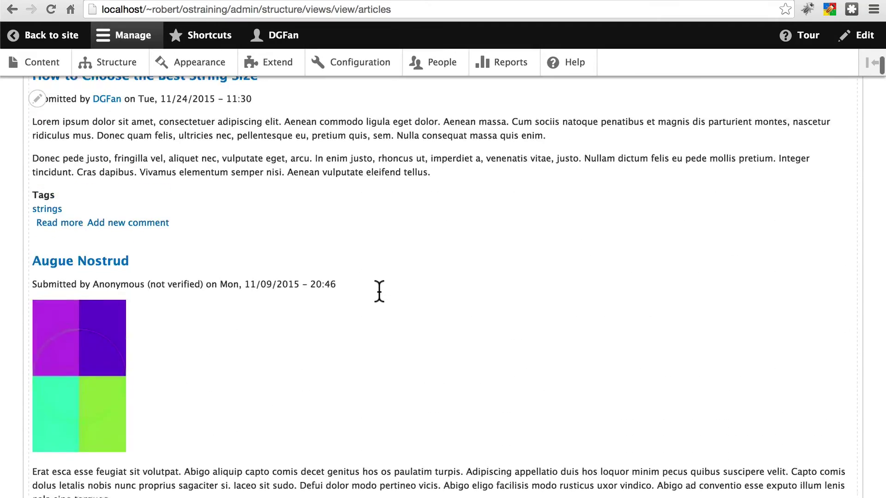
pyautogui.scroll(1, 377, 289)
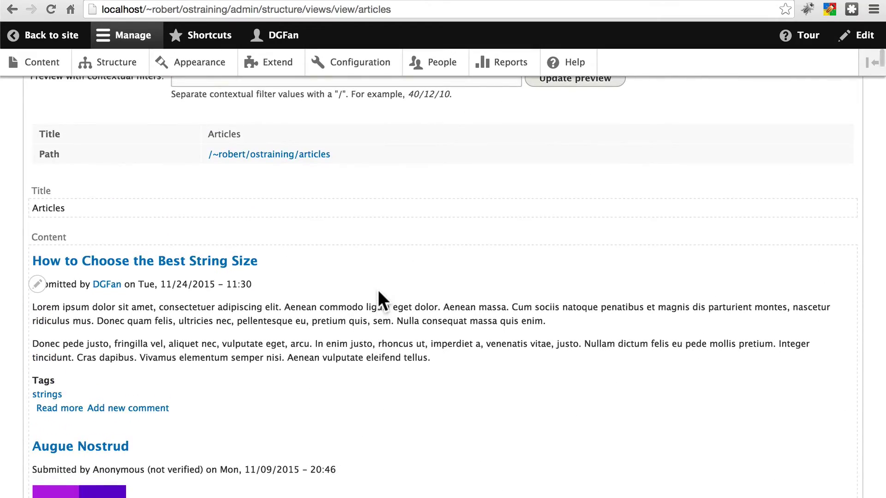
pyautogui.scroll(11, 378, 290)
pyautogui.scroll(2, 378, 296)
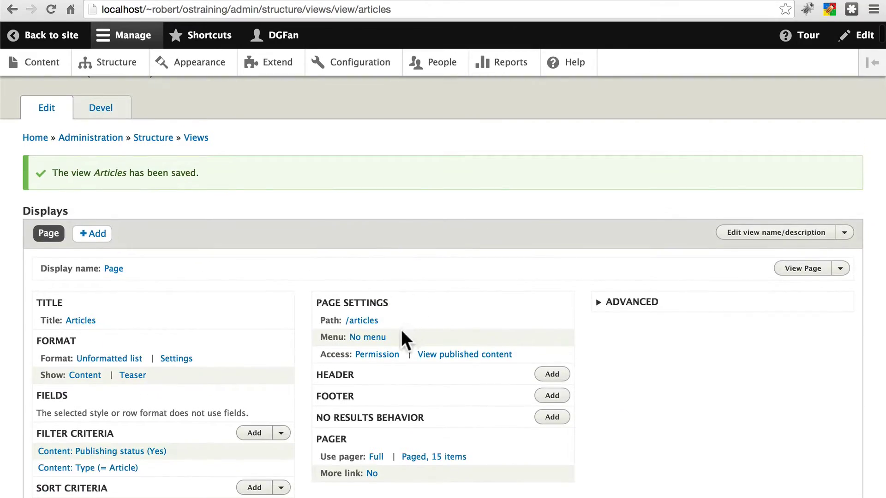
# Step: Add a normal menu link titled Articles with weight 5, then save the view
pyautogui.click(366, 338)
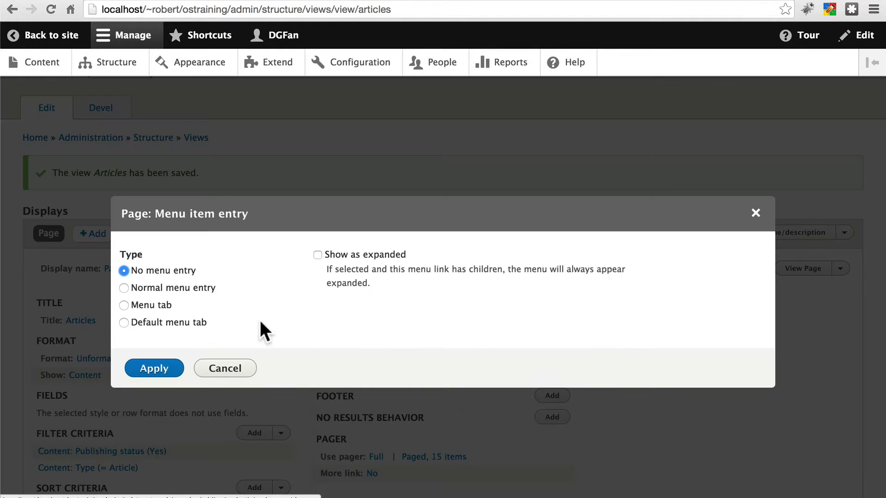
pyautogui.click(169, 290)
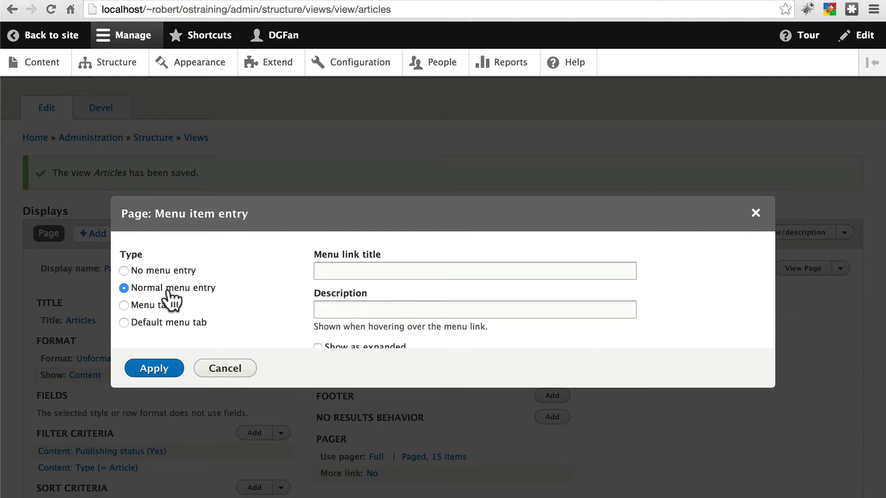
pyautogui.click(393, 269)
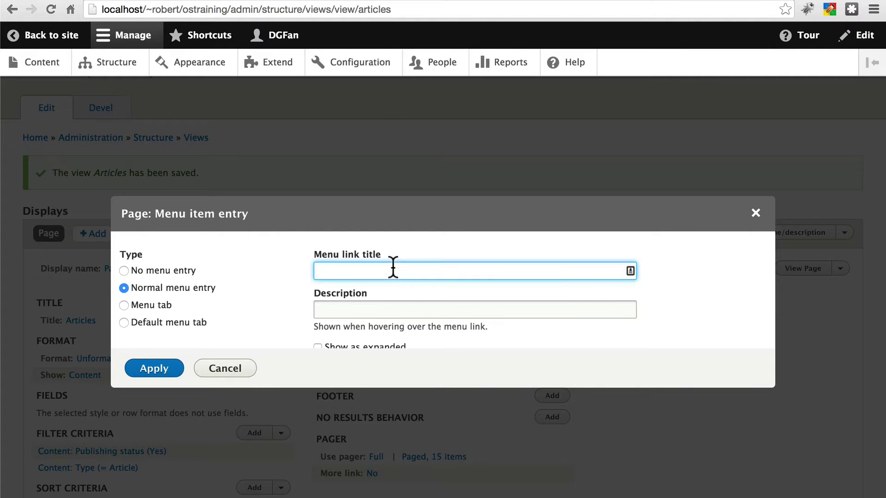
pyautogui.write('Articles')
pyautogui.scroll(-5, 264, 282)
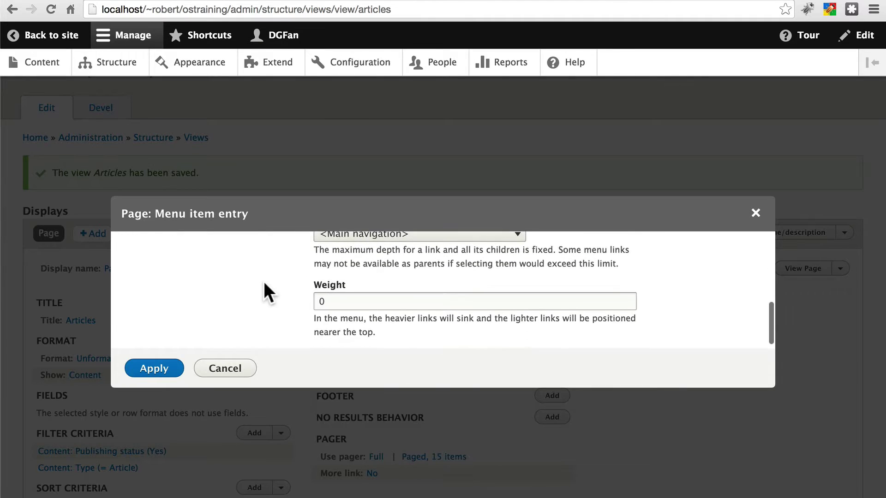
pyautogui.moveTo(340, 301); pyautogui.dragTo(309, 302)
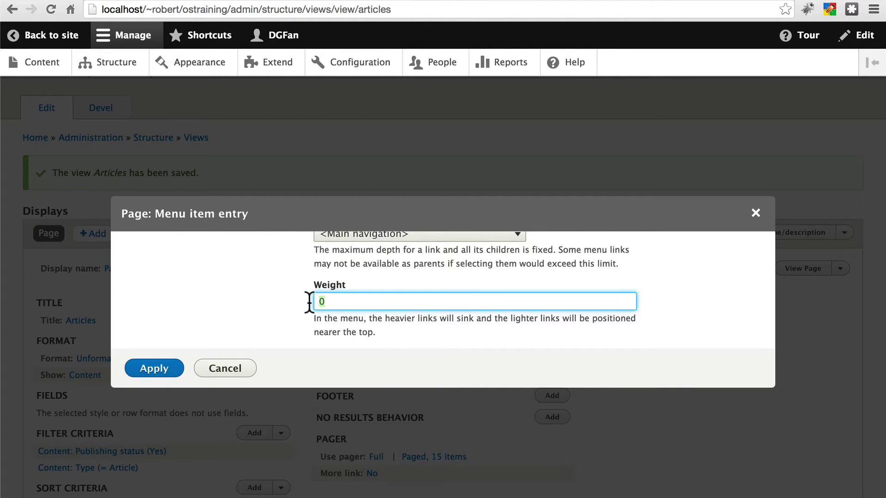
pyautogui.write('5')
pyautogui.click(163, 369)
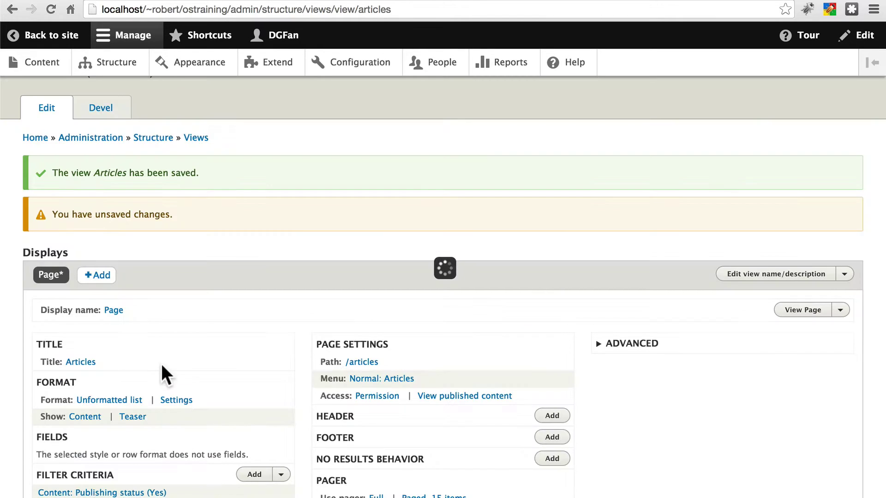
pyautogui.scroll(-6, 214, 305)
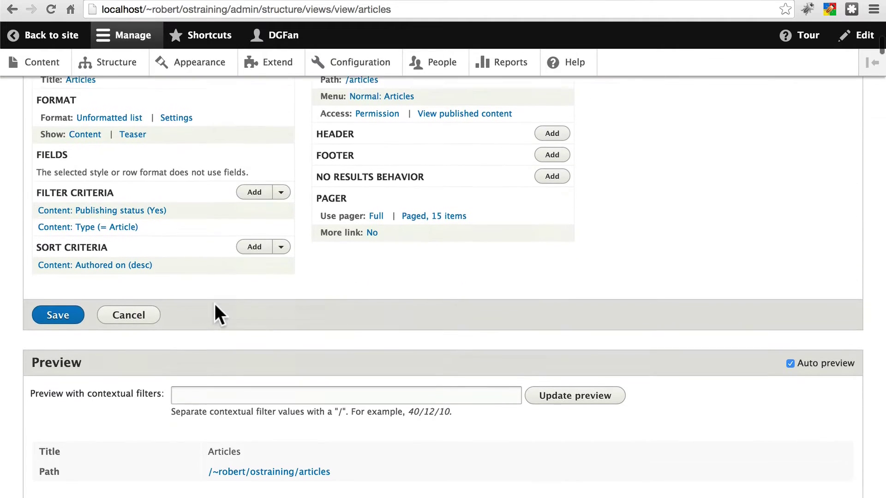
pyautogui.click(58, 298)
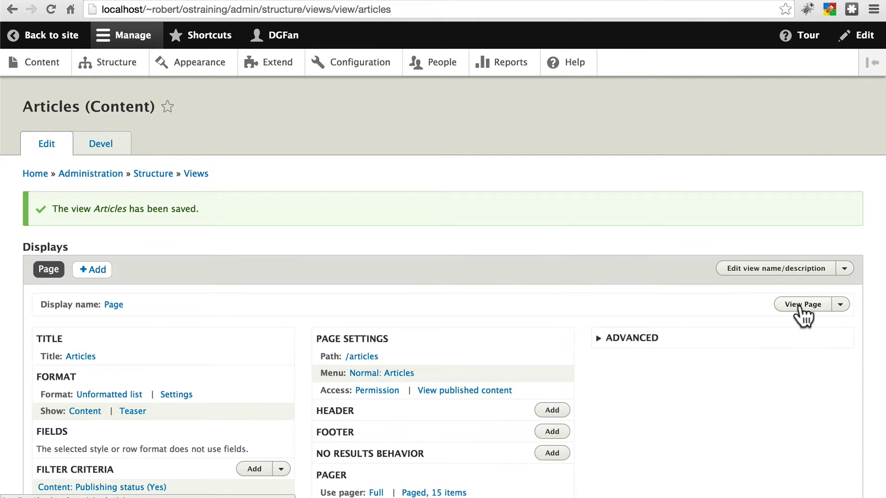
# Step: View the live Articles page at /articles and its article teasers
pyautogui.click(800, 308)
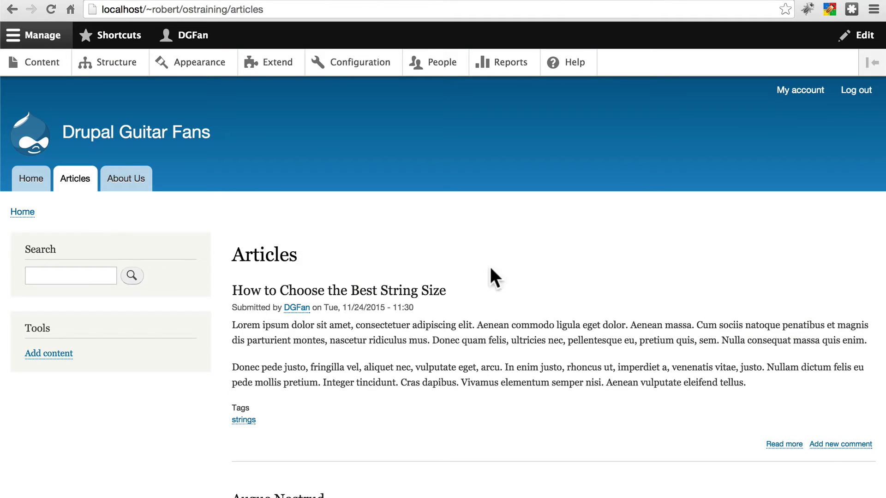
pyautogui.scroll(-6, 491, 235)
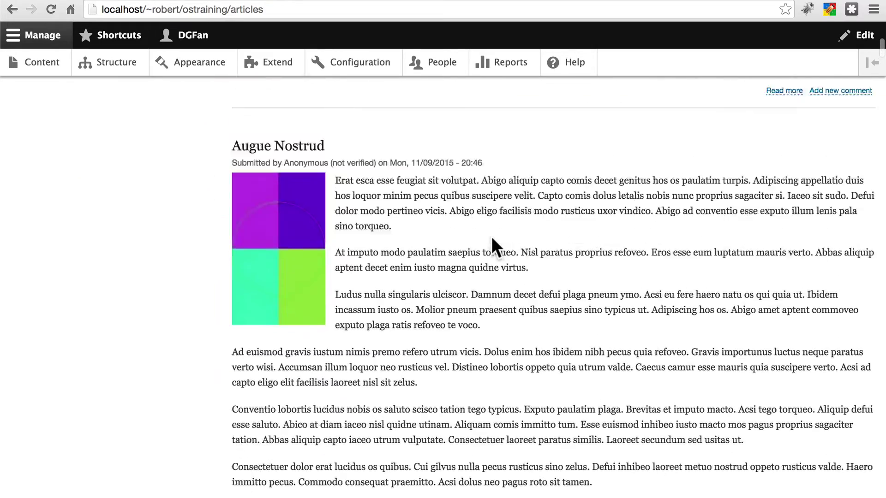
pyautogui.scroll(6, 491, 236)
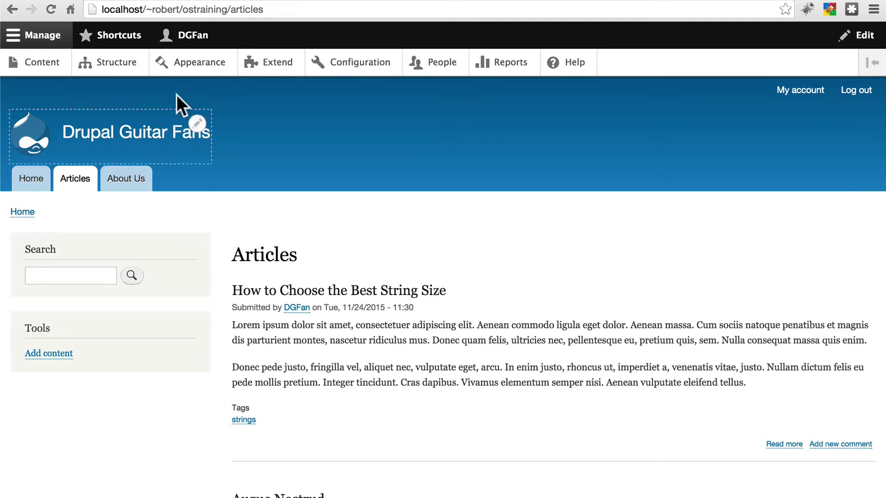
# Step: From Structure > Views, start a new view named Reviews showing Review content
pyautogui.click(121, 67)
pyautogui.scroll(-2, 272, 270)
pyautogui.click(61, 419)
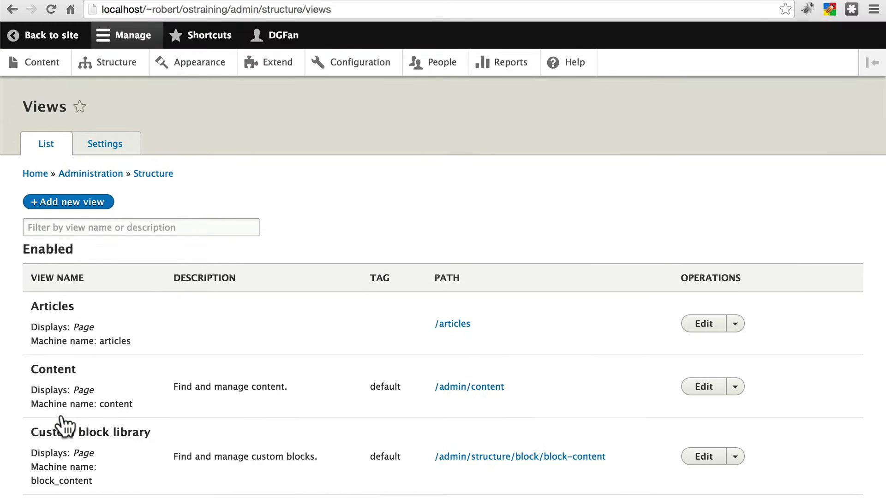
pyautogui.click(70, 203)
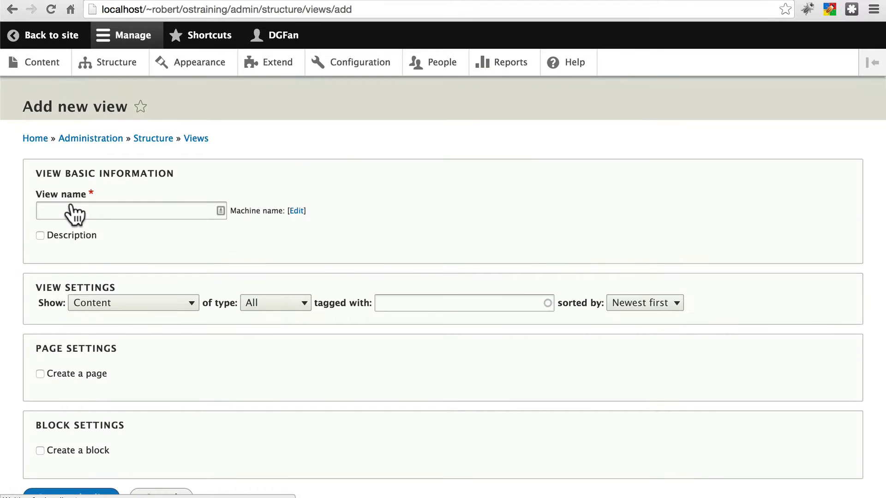
pyautogui.click(79, 209)
pyautogui.write('Reviews')
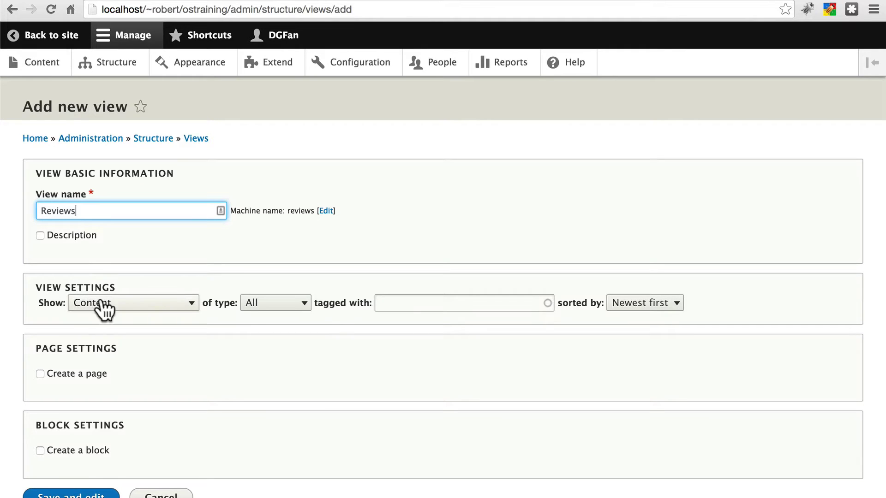
pyautogui.click(261, 304)
pyautogui.click(264, 345)
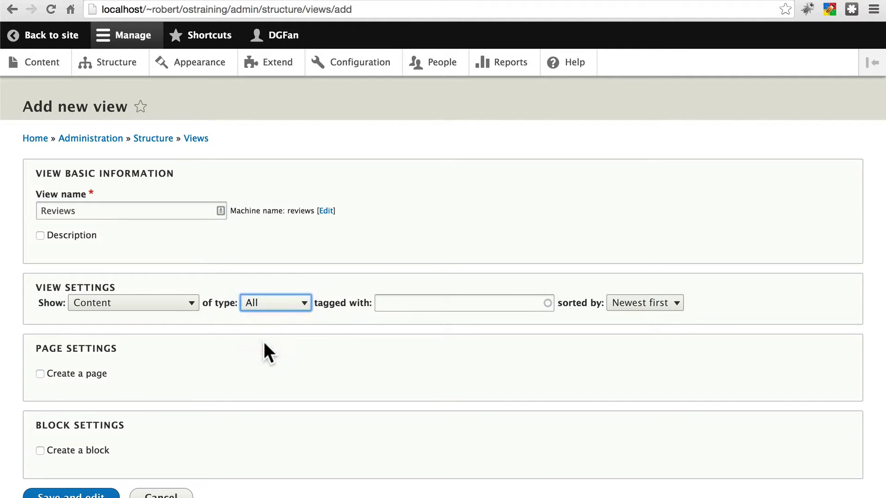
# Step: Add a page display using the Table format with 20 items per page
pyautogui.click(90, 374)
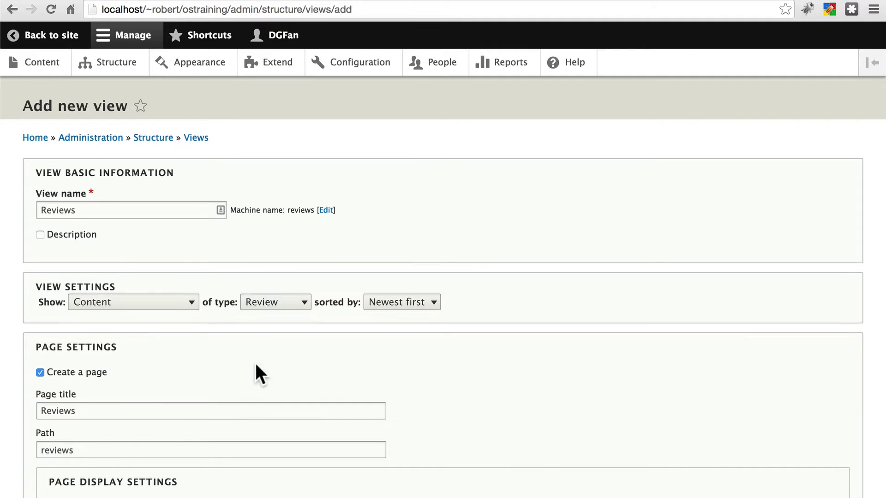
pyautogui.scroll(-3, 255, 364)
pyautogui.scroll(-2, 366, 316)
pyautogui.click(96, 300)
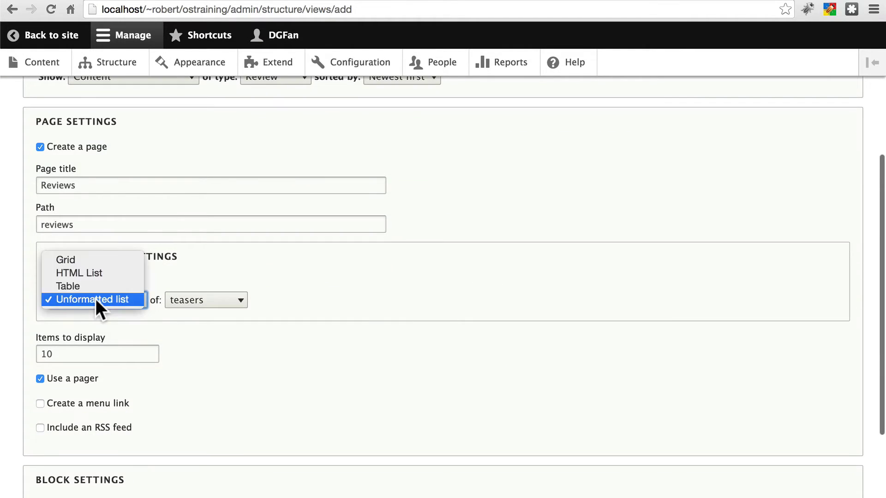
pyautogui.press('Escape')
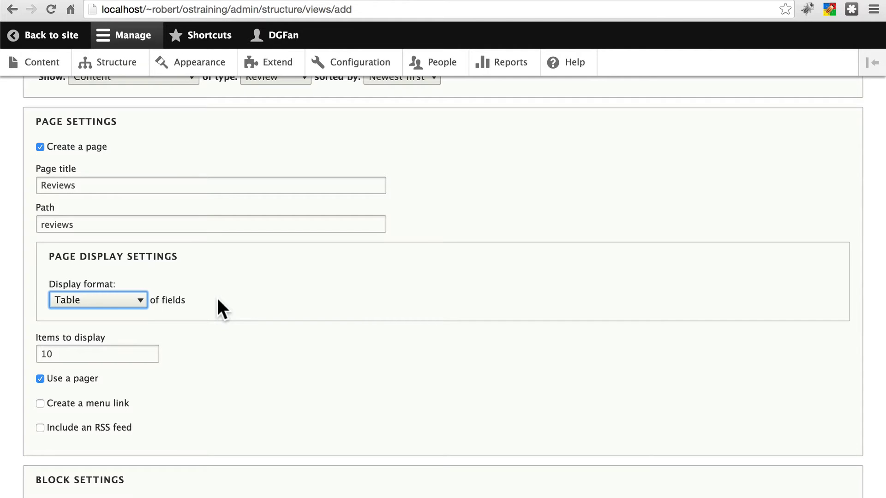
pyautogui.click(63, 354)
pyautogui.moveTo(63, 354); pyautogui.dragTo(37, 354)
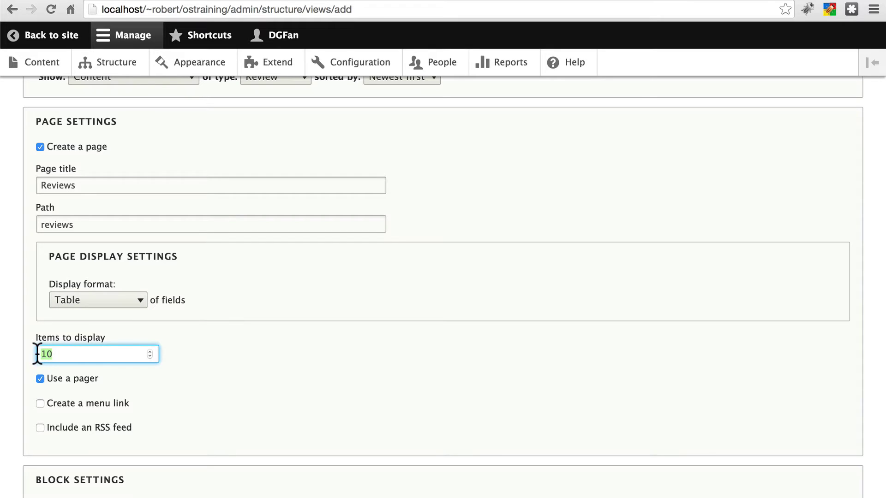
pyautogui.write('20')
pyautogui.click(295, 310)
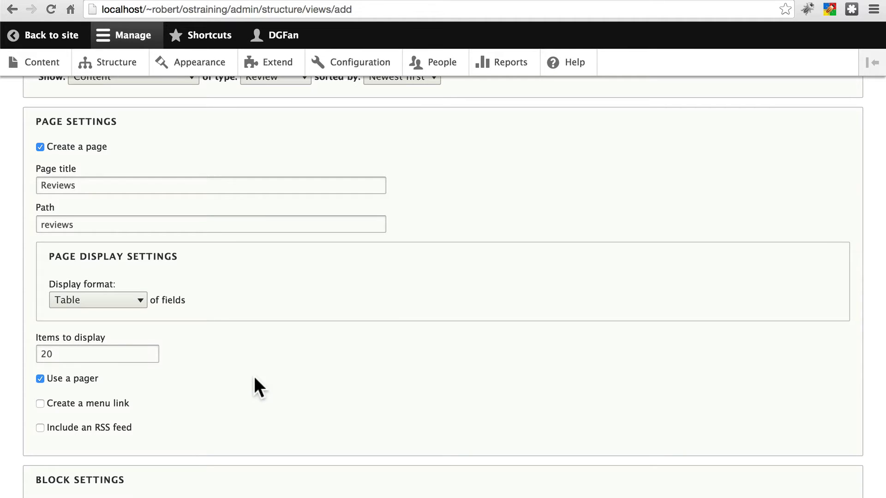
# Step: Add a Main navigation menu link for the page and save the Reviews view
pyautogui.click(103, 404)
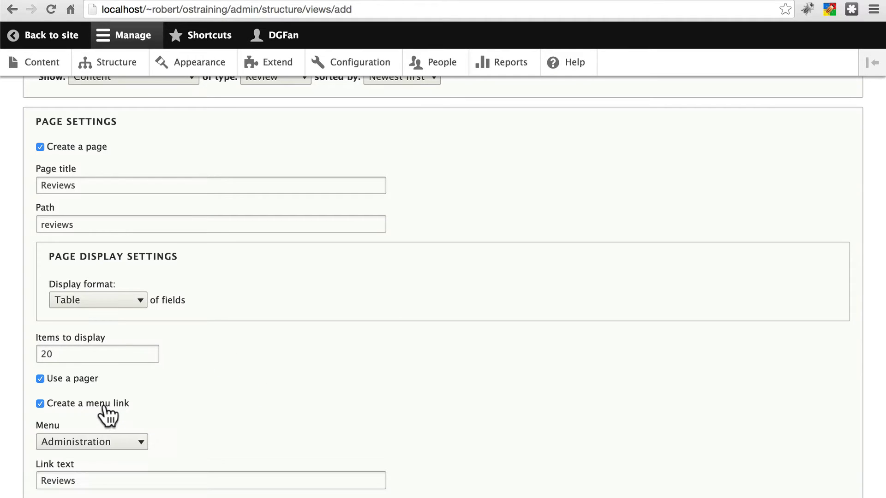
pyautogui.scroll(-2, 192, 400)
pyautogui.click(138, 368)
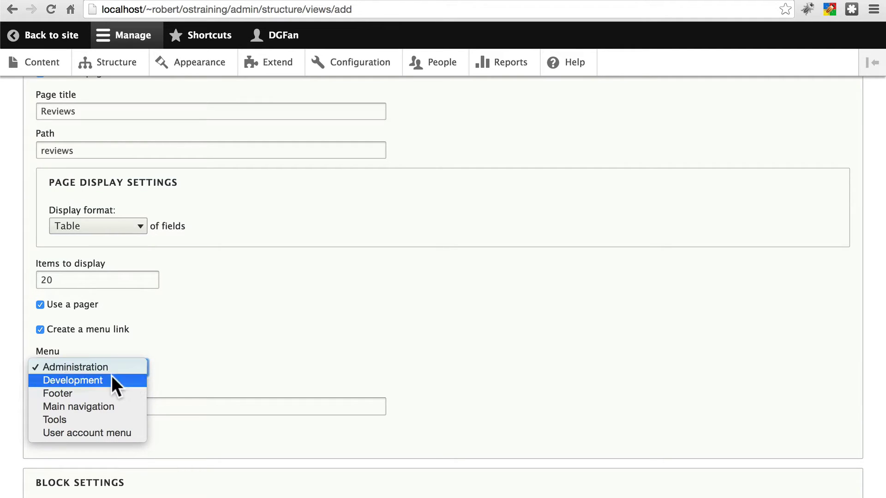
pyautogui.click(103, 406)
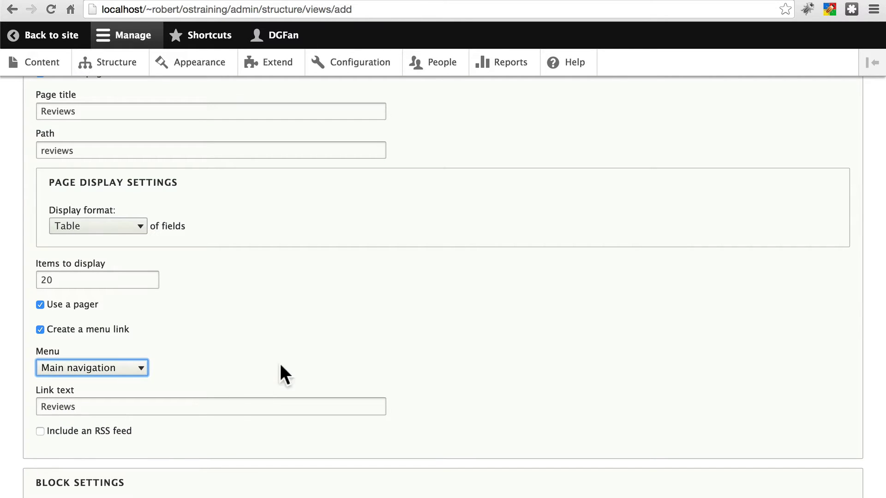
pyautogui.scroll(-5, 330, 341)
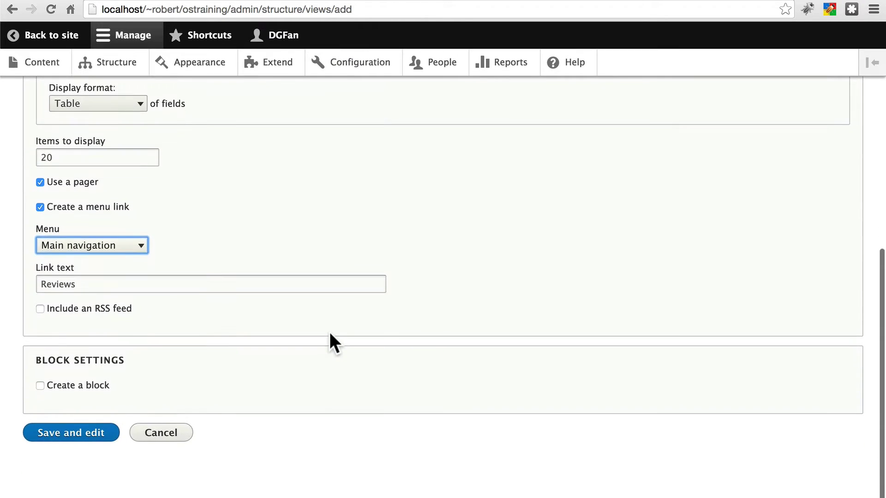
pyautogui.click(72, 433)
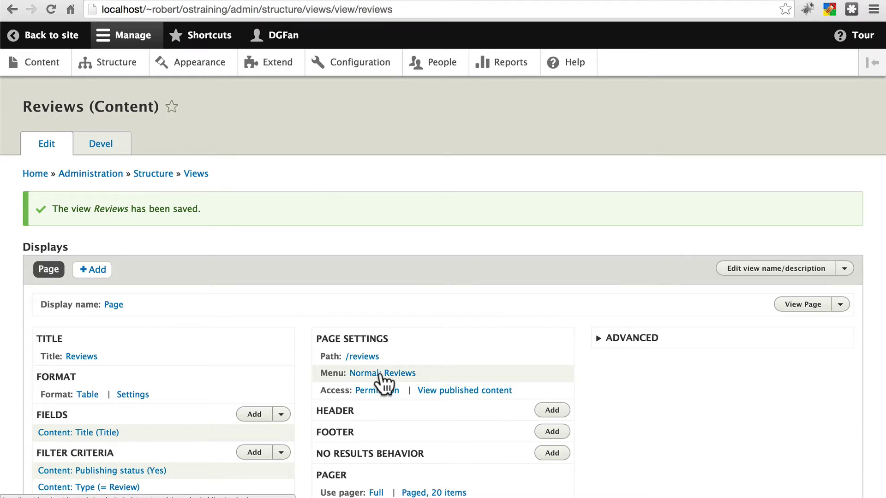
# Step: Change the Reviews menu link weight from 0 to 7 and apply it
pyautogui.click(390, 374)
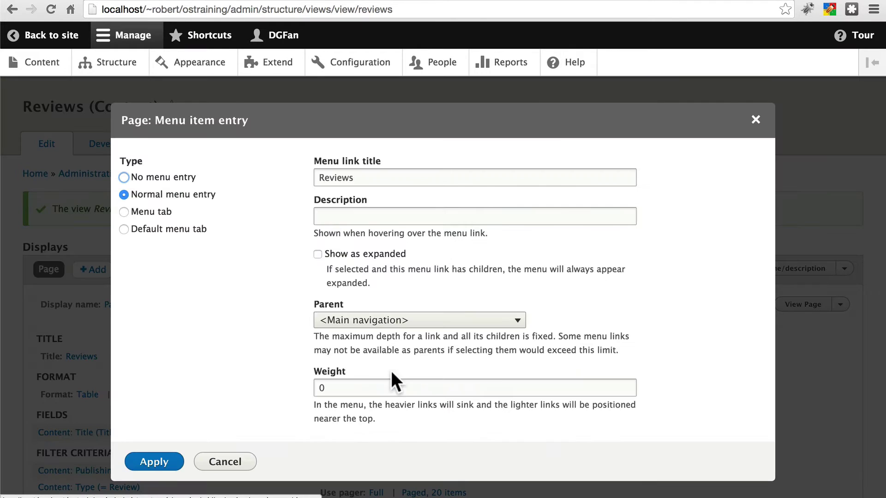
pyautogui.doubleClick(323, 388)
pyautogui.write('7')
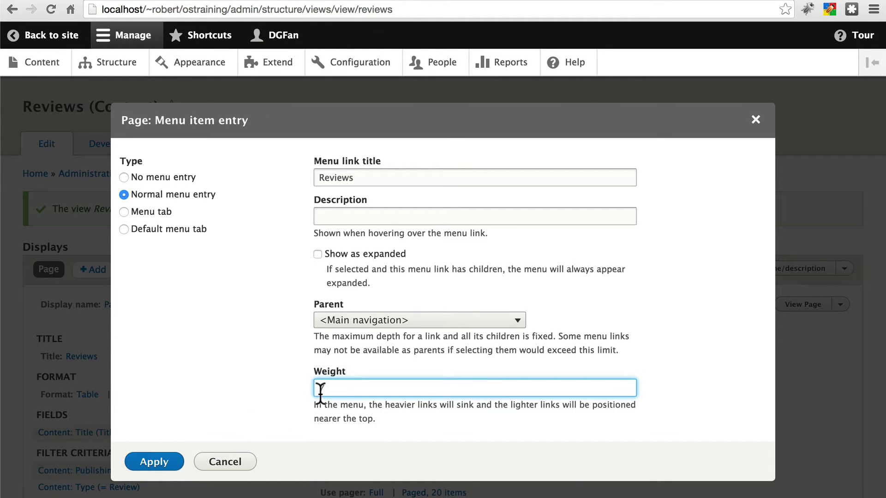
pyautogui.click(147, 464)
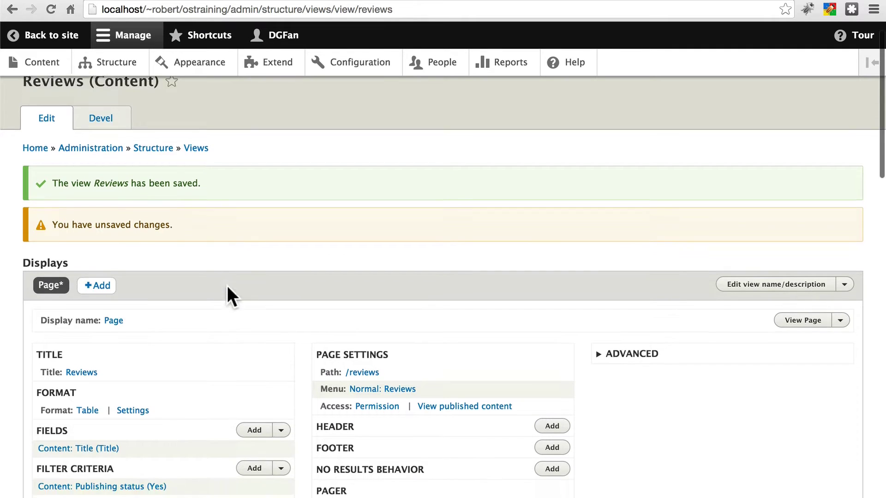
# Step: Scroll through the Reviews view editor to check the table preview of review titles
pyautogui.scroll(-6, 227, 286)
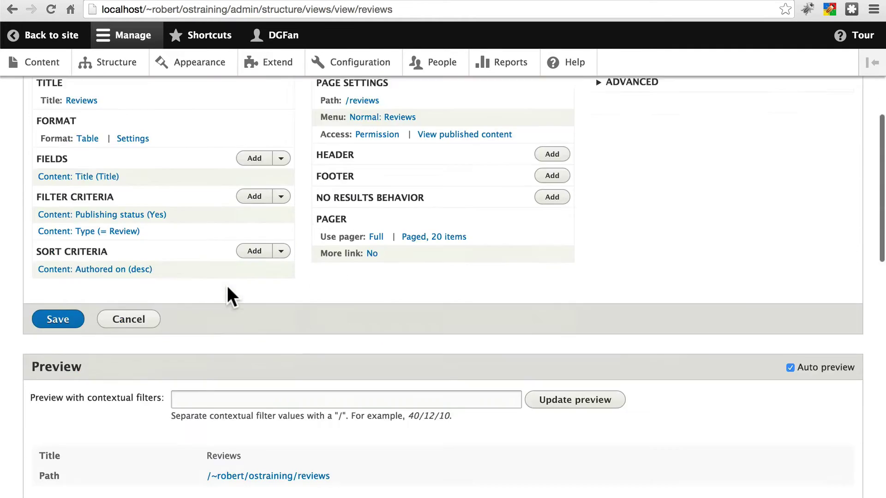
pyautogui.scroll(-8, 227, 286)
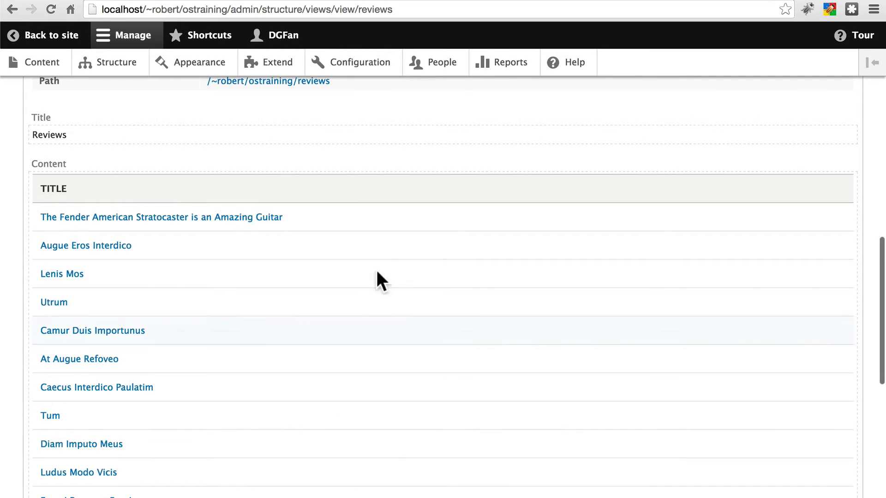
pyautogui.scroll(-1, 368, 170)
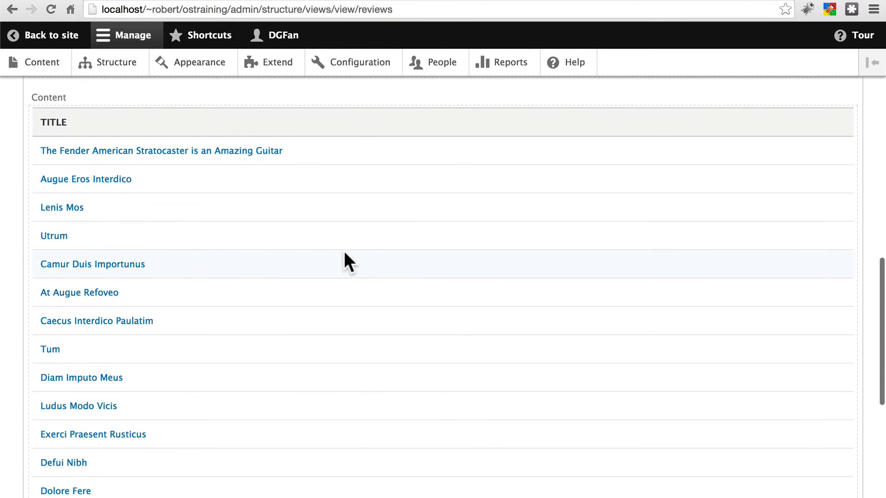
pyautogui.scroll(10, 344, 254)
pyautogui.scroll(1, 344, 251)
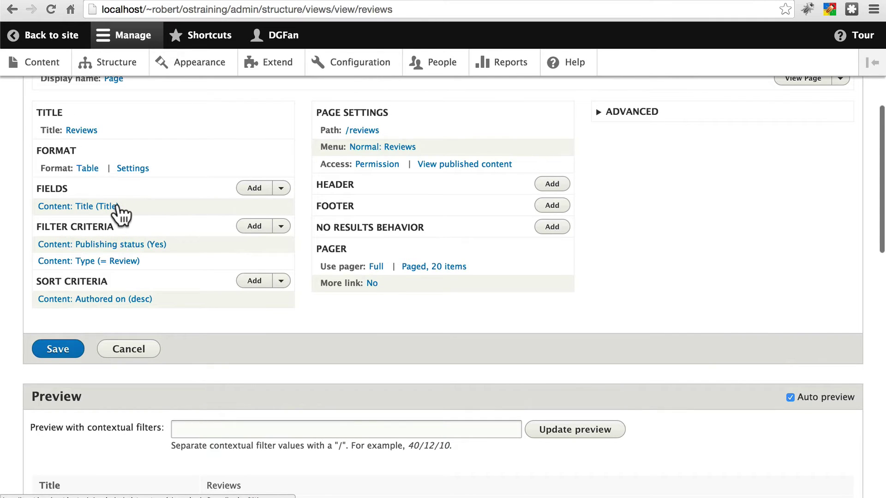
pyautogui.scroll(-9, 136, 205)
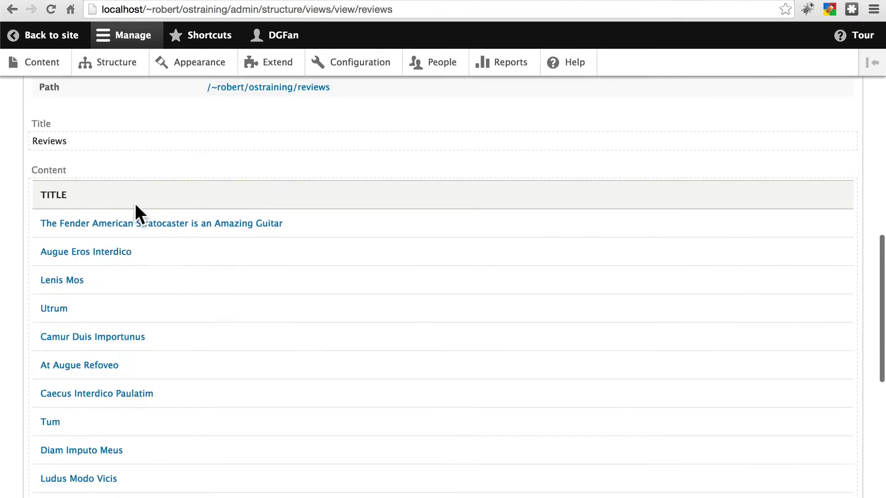
pyautogui.scroll(5, 296, 315)
pyautogui.scroll(4, 294, 312)
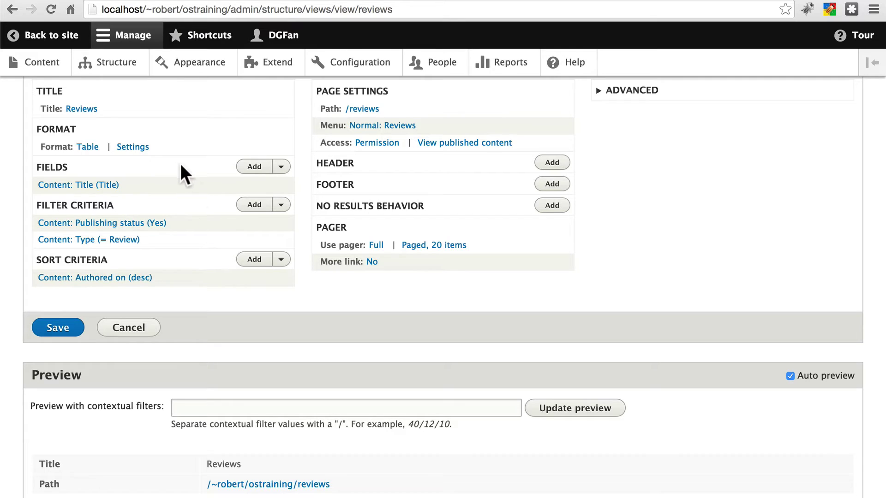
# Step: Search for and add the Brand, Type and Rating fields to all displays
pyautogui.click(245, 170)
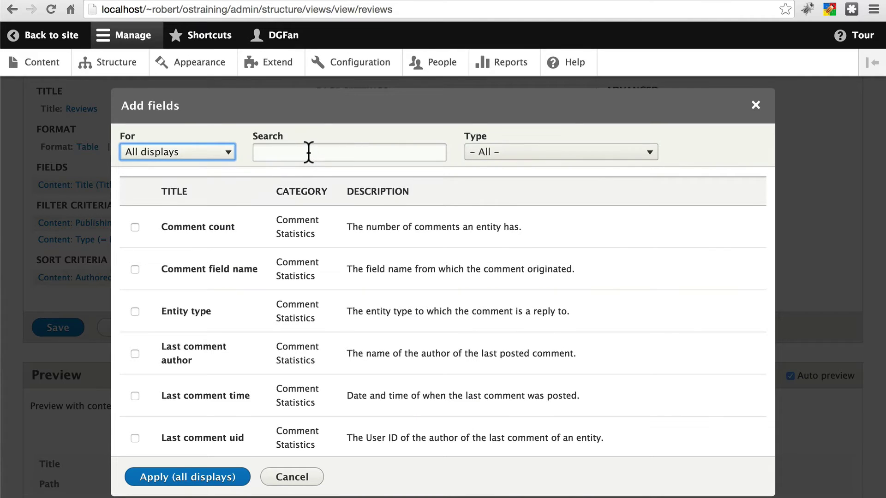
pyautogui.click(308, 152)
pyautogui.write('brand')
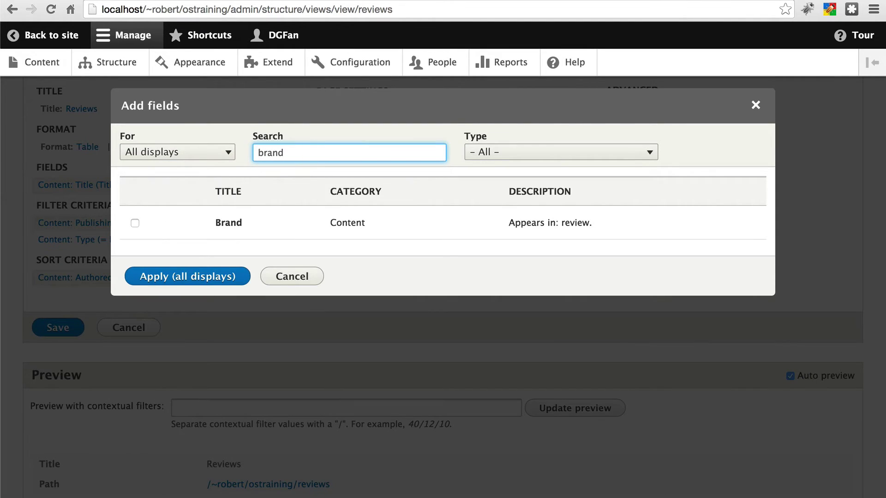
pyautogui.click(134, 222)
pyautogui.moveTo(291, 152); pyautogui.dragTo(257, 152)
pyautogui.write('type')
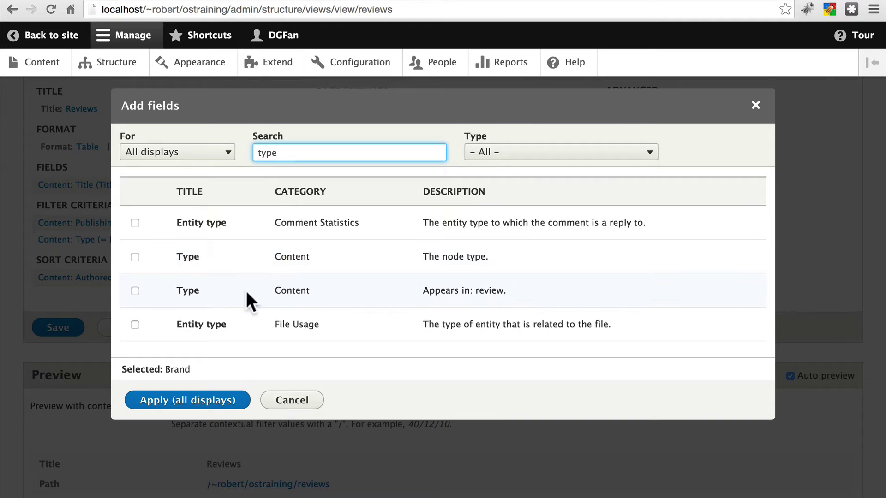
pyautogui.click(135, 291)
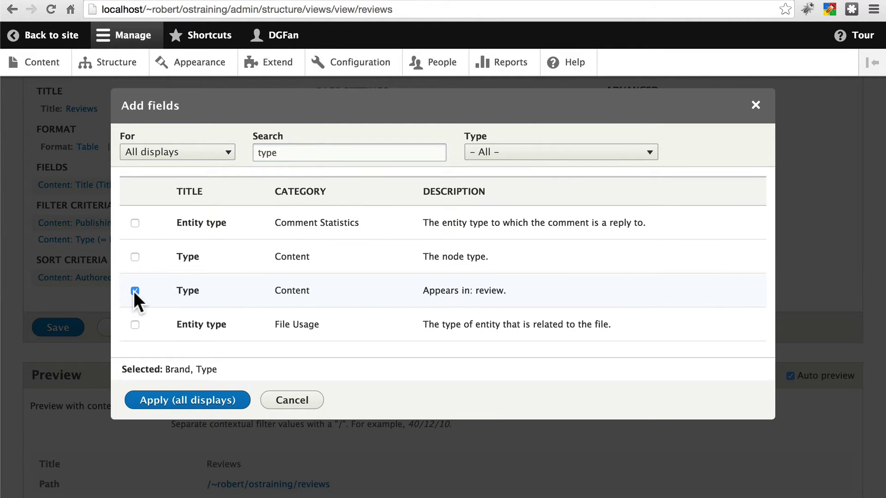
pyautogui.moveTo(284, 153); pyautogui.dragTo(245, 151)
pyautogui.write('rating')
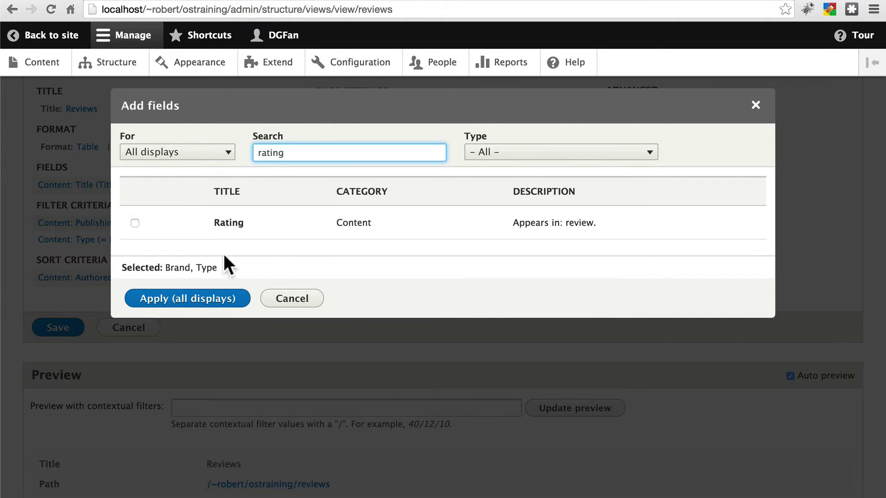
pyautogui.click(135, 223)
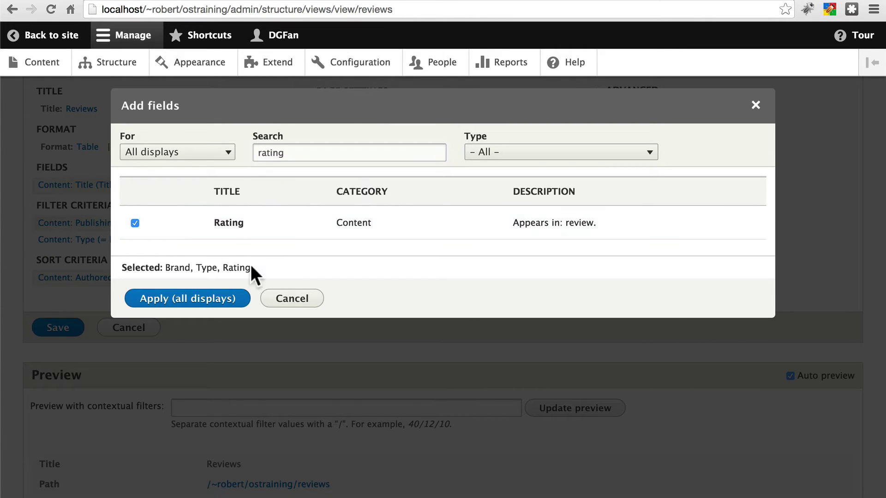
pyautogui.click(204, 300)
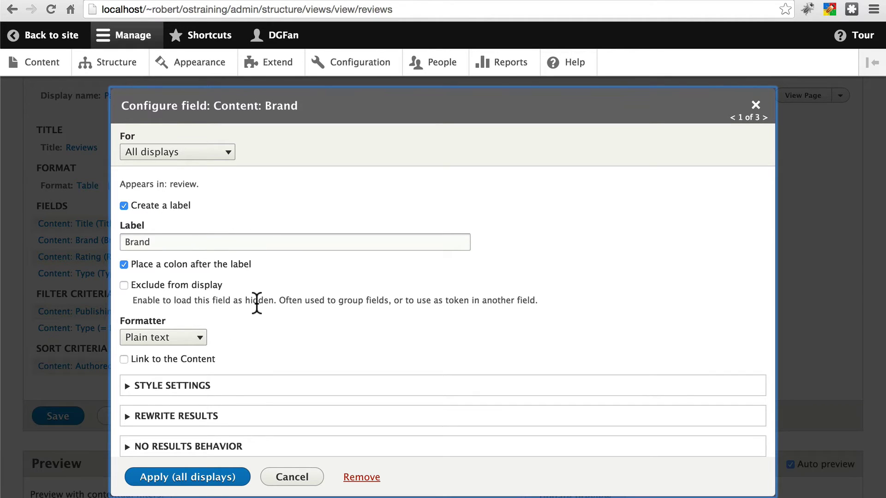
# Step: Link Brand and Type to their content, then apply the Brand, Rating and Type settings
pyautogui.scroll(-1, 256, 303)
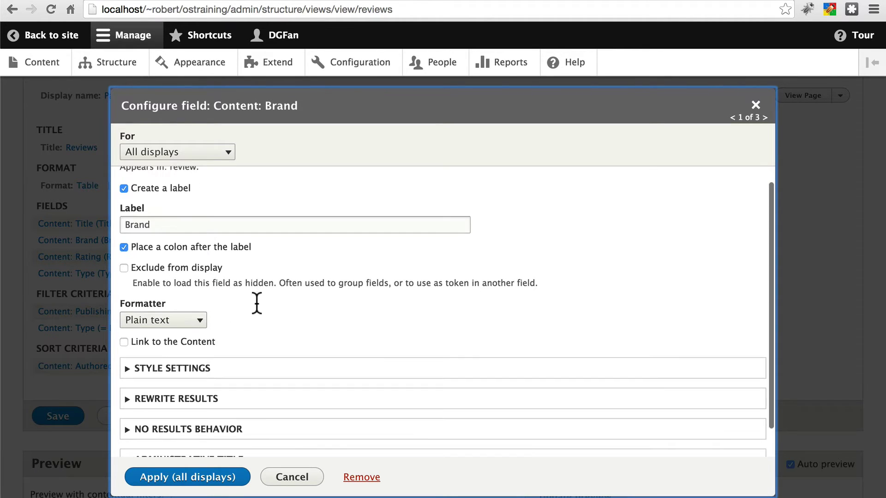
pyautogui.click(123, 342)
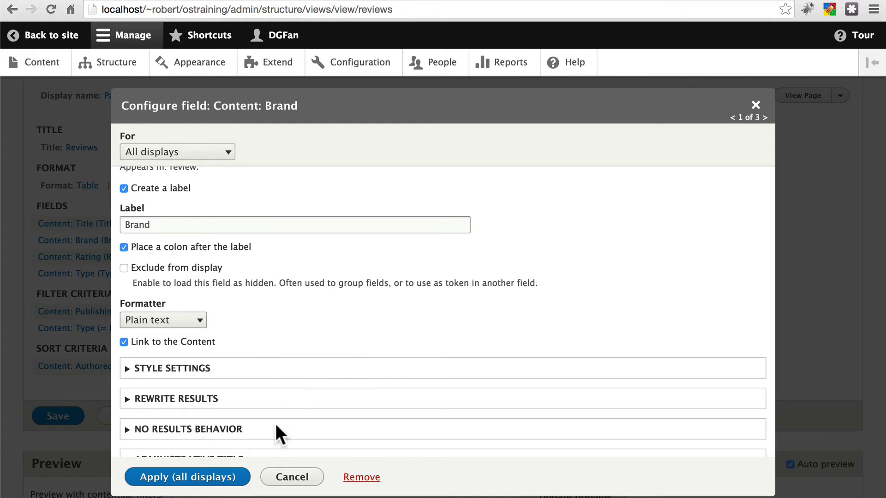
pyautogui.click(203, 478)
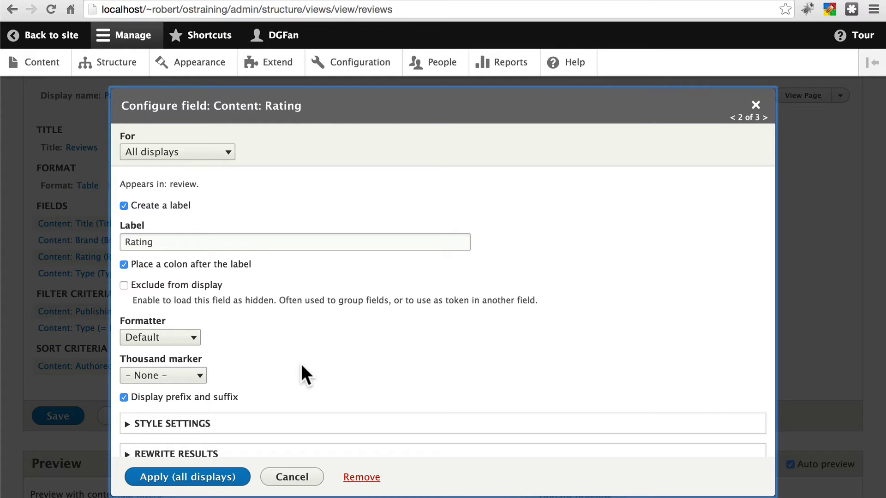
pyautogui.scroll(-3, 269, 322)
pyautogui.scroll(-1, 272, 268)
pyautogui.scroll(4, 273, 267)
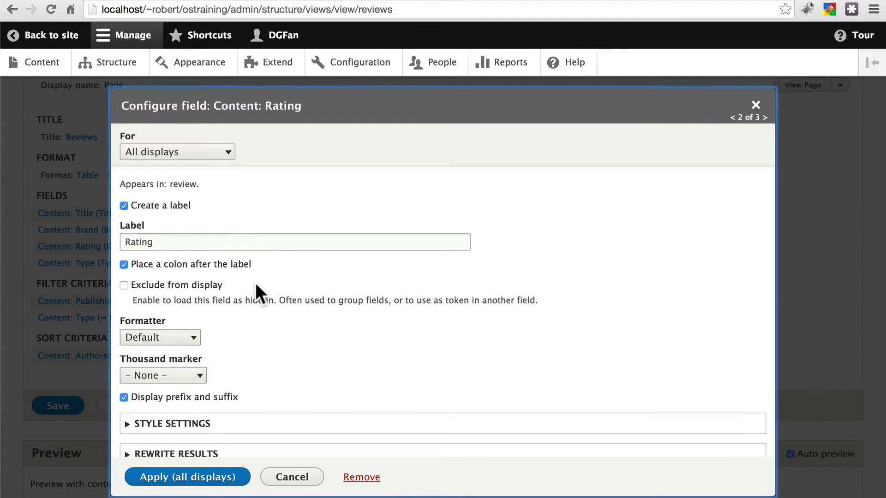
pyautogui.click(187, 476)
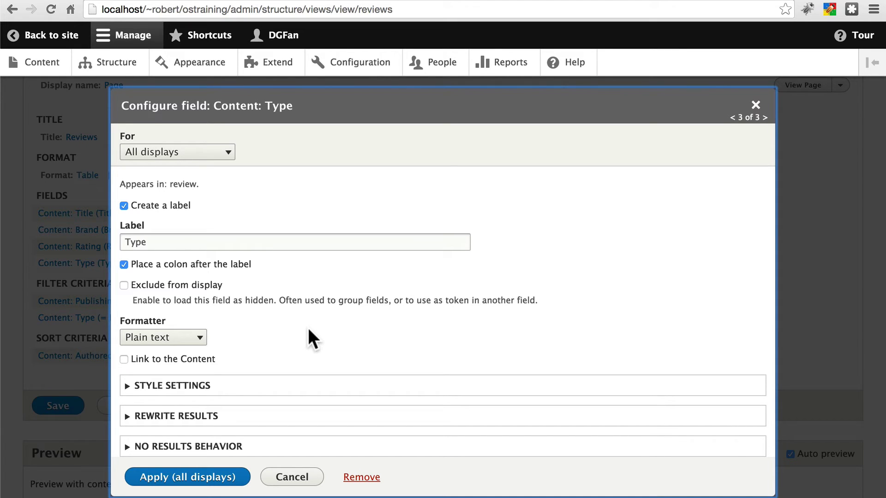
pyautogui.click(177, 361)
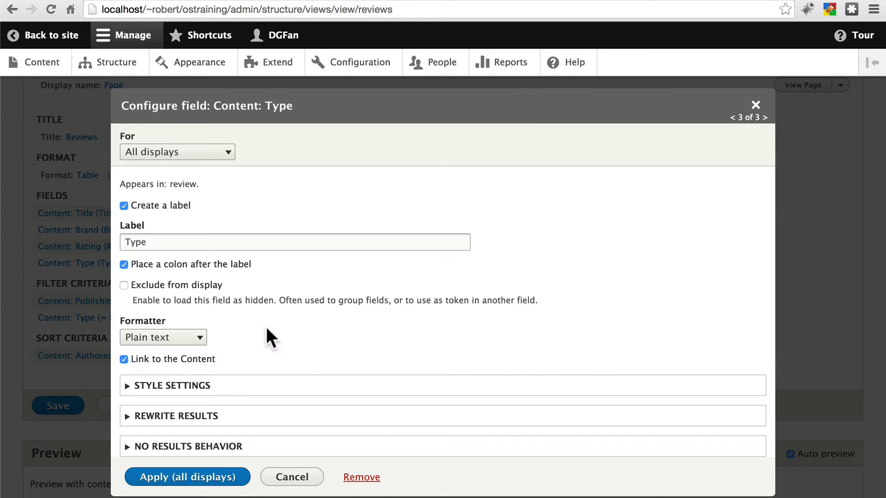
pyautogui.click(196, 479)
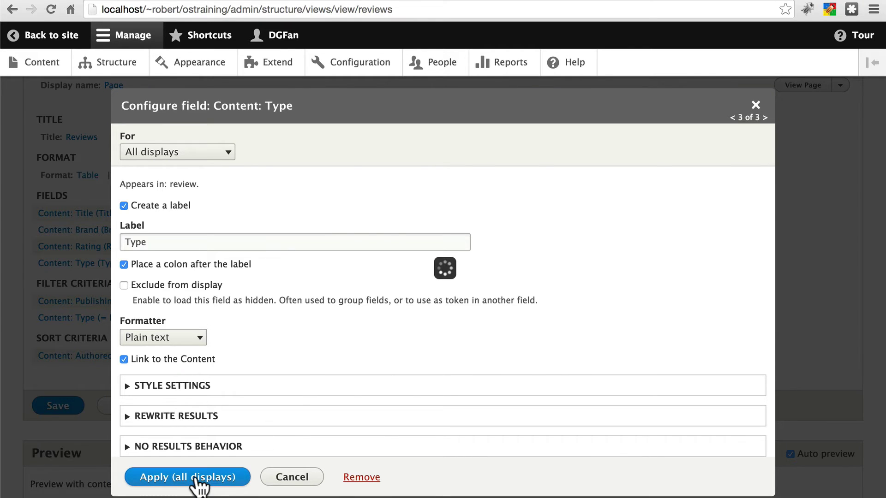
pyautogui.scroll(-12, 308, 394)
pyautogui.scroll(3, 307, 395)
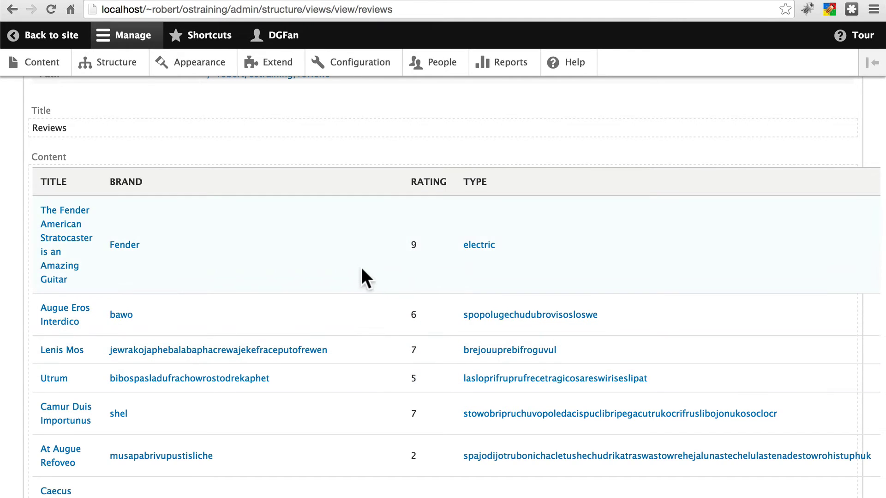
pyautogui.scroll(1, 360, 260)
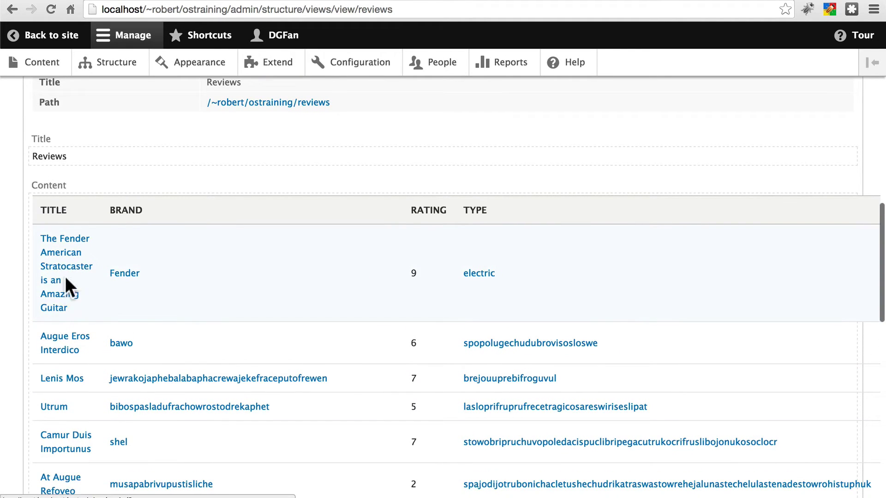
pyautogui.scroll(3, 235, 226)
pyautogui.scroll(15, 236, 222)
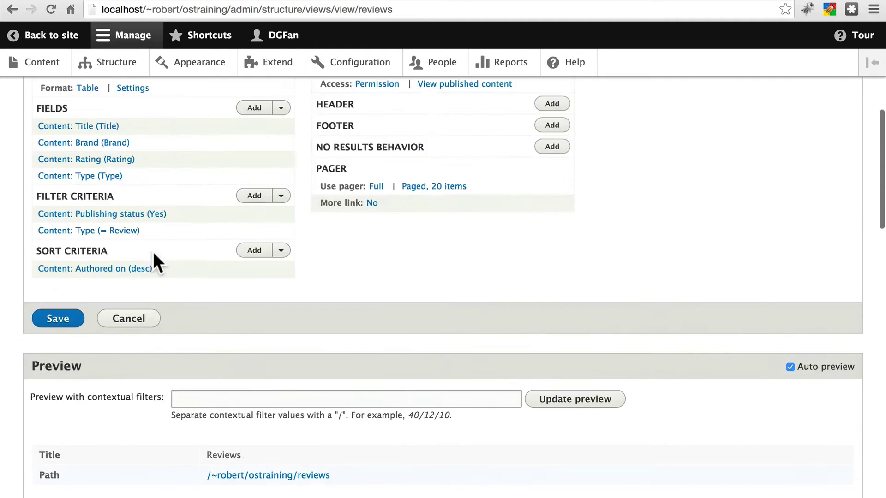
# Step: Remove the Content: Title field from the Reviews view and save the view
pyautogui.scroll(-1, 200, 290)
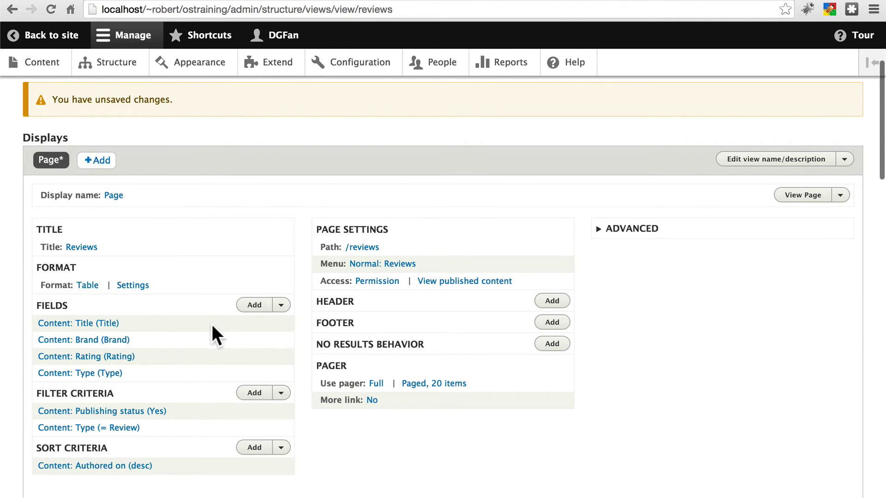
pyautogui.click(102, 324)
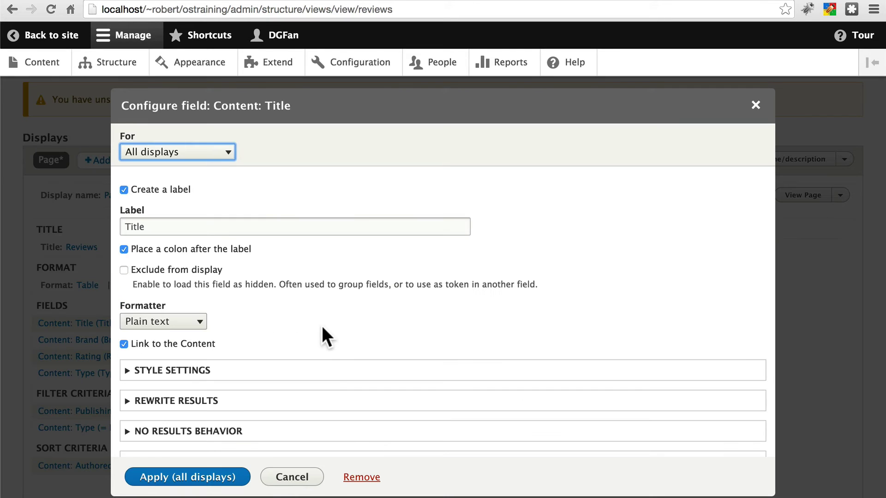
pyautogui.click(358, 476)
pyautogui.scroll(-1, 250, 452)
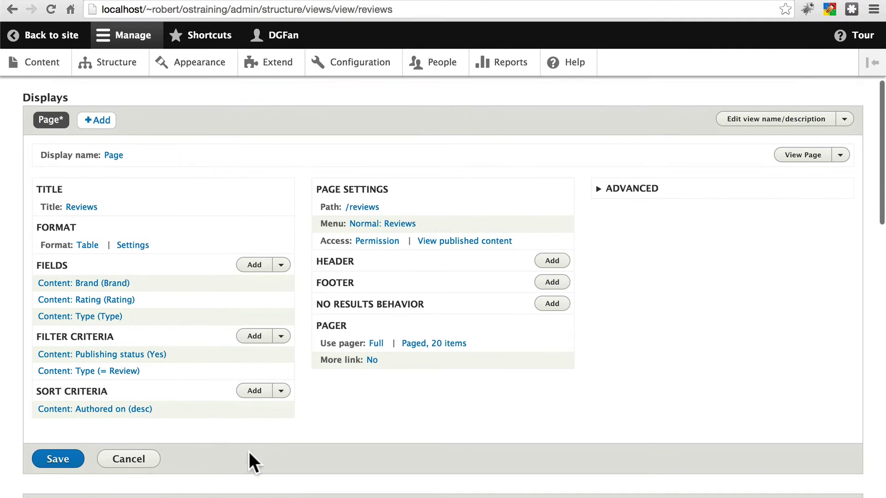
pyautogui.click(57, 462)
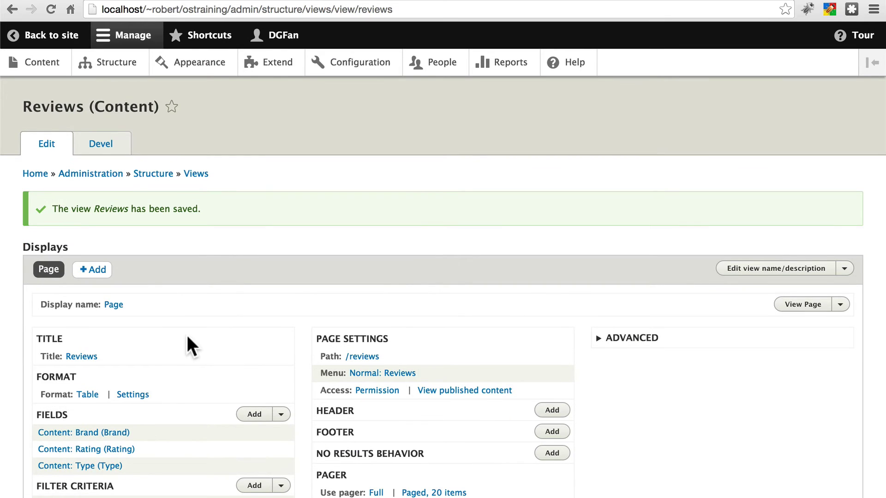
pyautogui.scroll(-9, 187, 334)
pyautogui.scroll(-5, 187, 334)
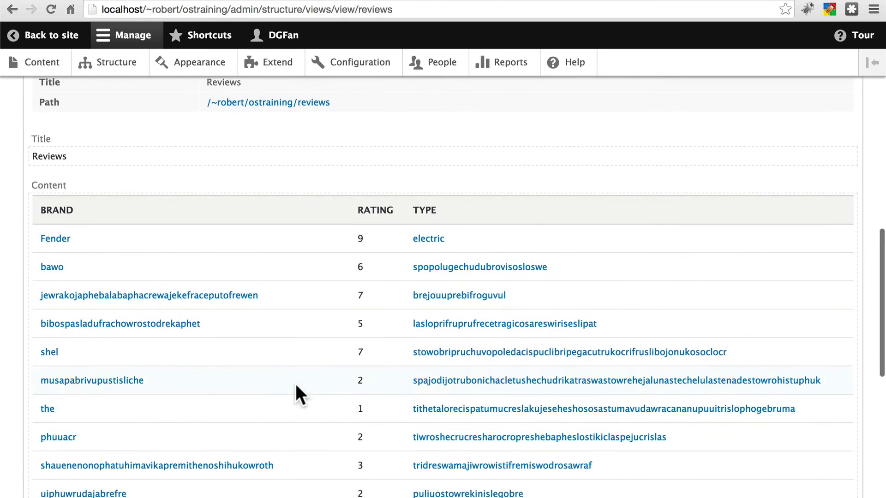
pyautogui.scroll(2, 297, 393)
pyautogui.scroll(8, 295, 384)
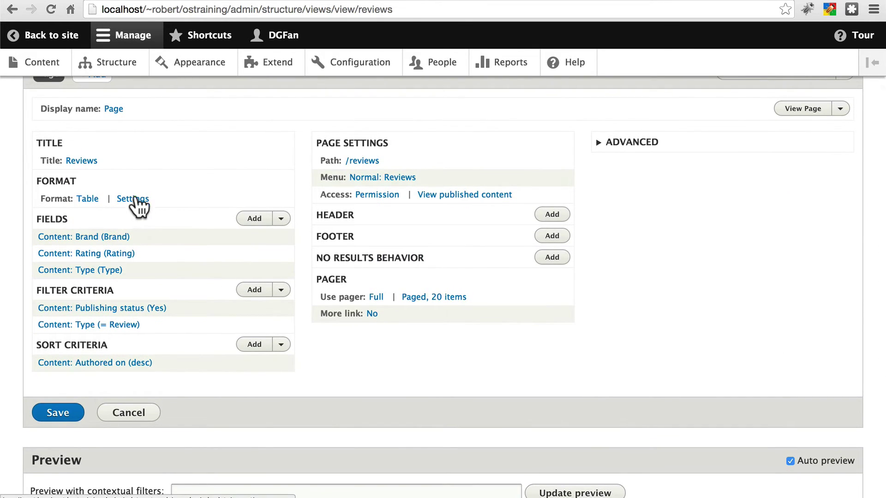
# Step: Make the Brand, Rating and Type table columns sortable, with Rating defaulting to descending
pyautogui.click(87, 199)
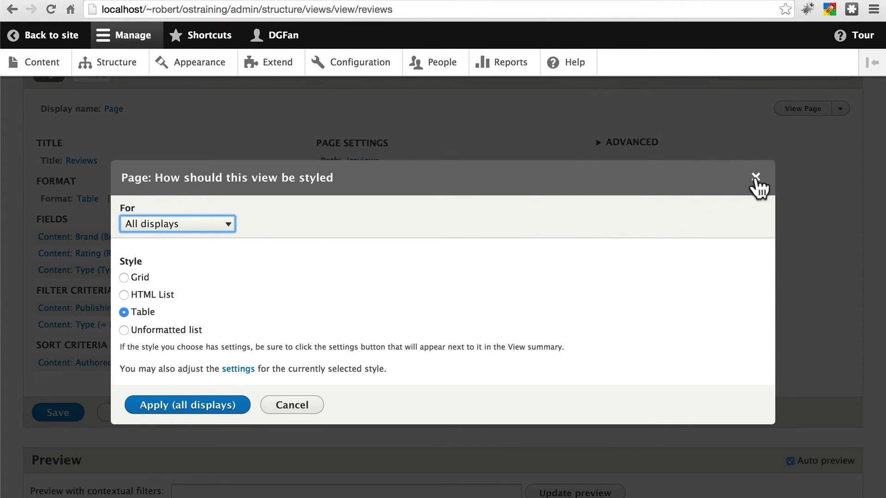
pyautogui.click(756, 177)
pyautogui.click(140, 200)
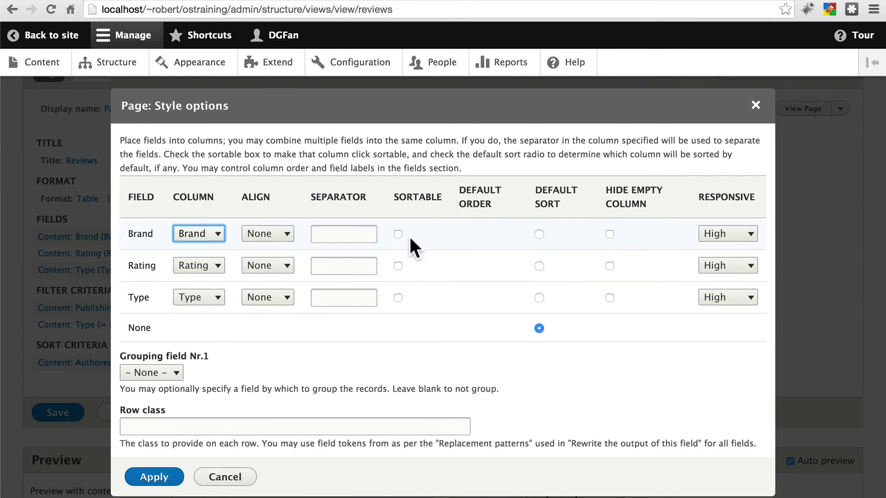
pyautogui.click(398, 234)
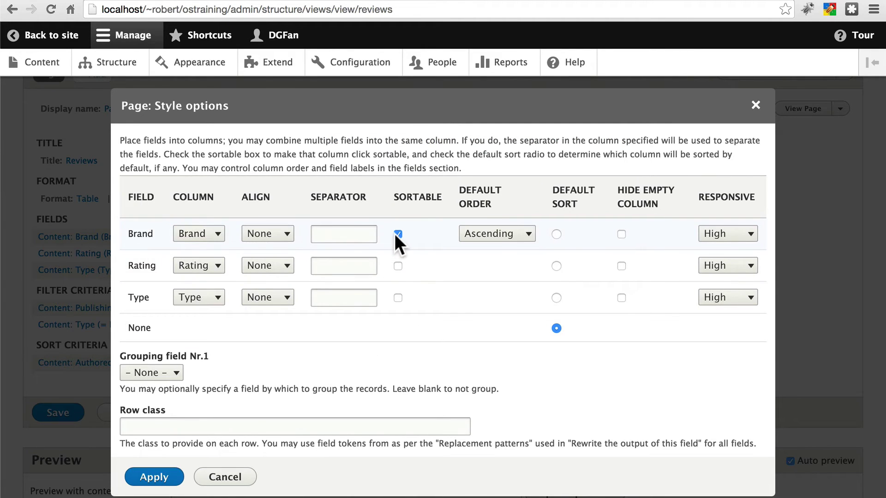
pyautogui.click(398, 265)
pyautogui.click(397, 297)
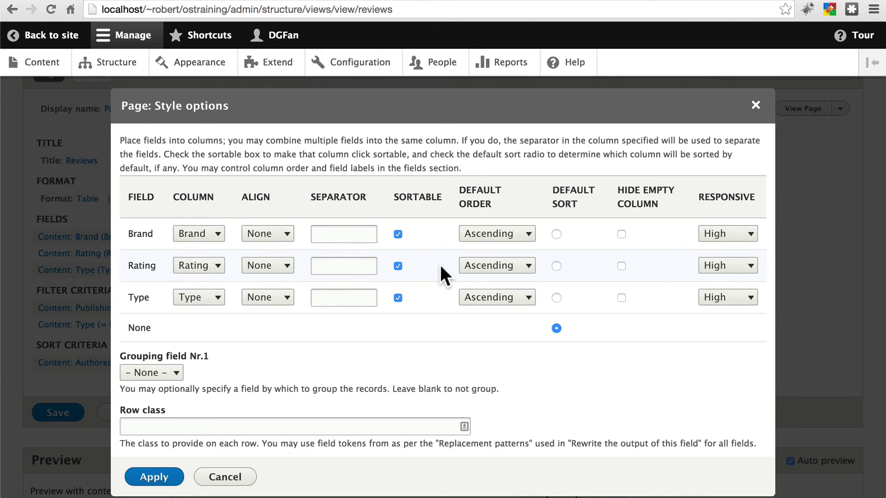
pyautogui.click(479, 268)
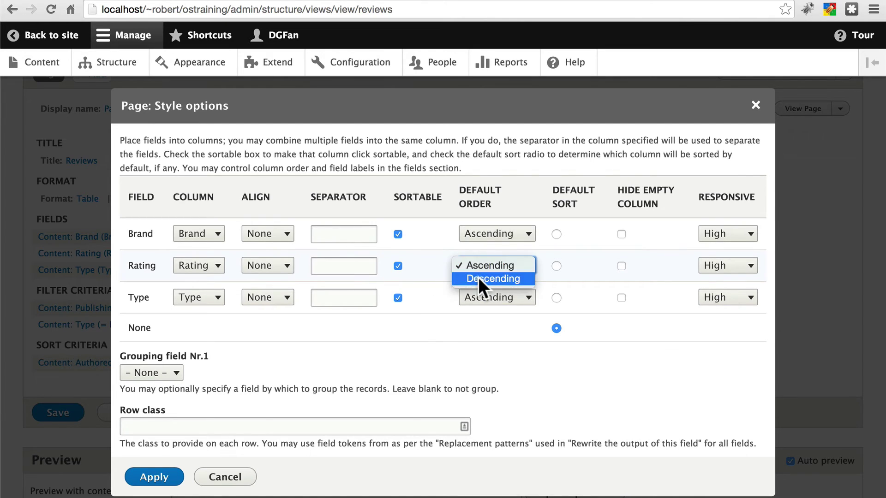
pyautogui.click(478, 278)
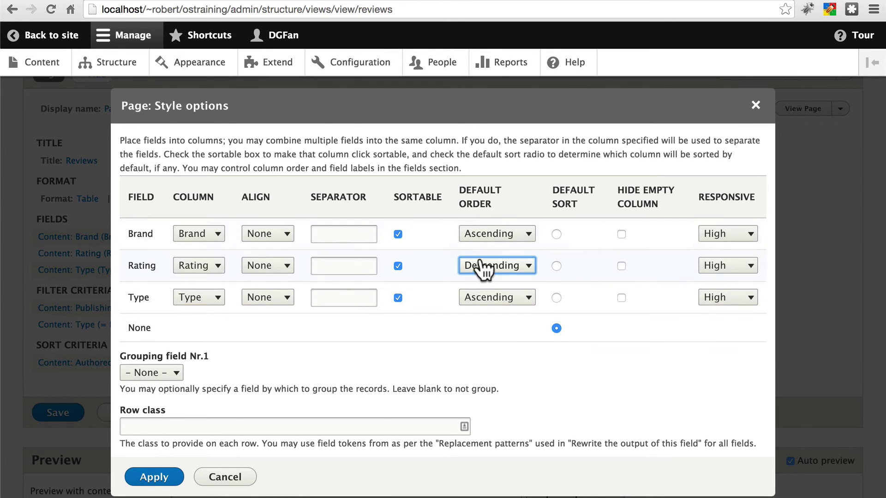
pyautogui.click(159, 477)
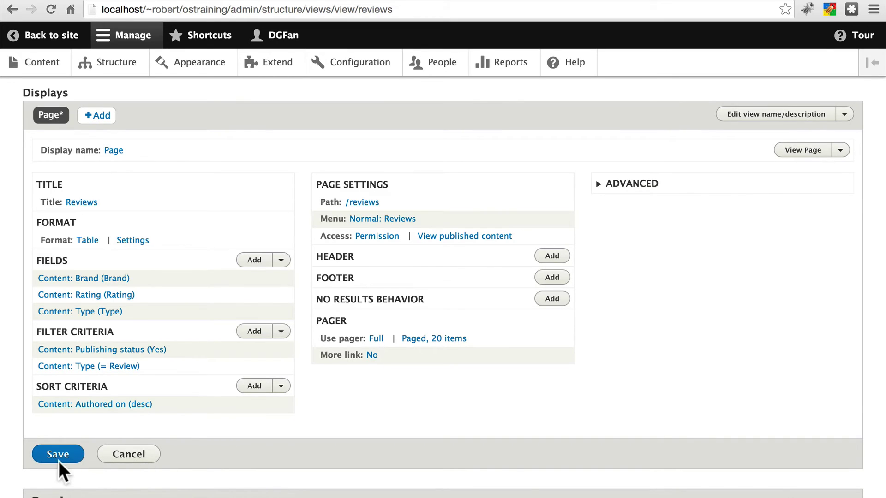
# Step: Save the Reviews view and open its public Reviews page
pyautogui.click(56, 457)
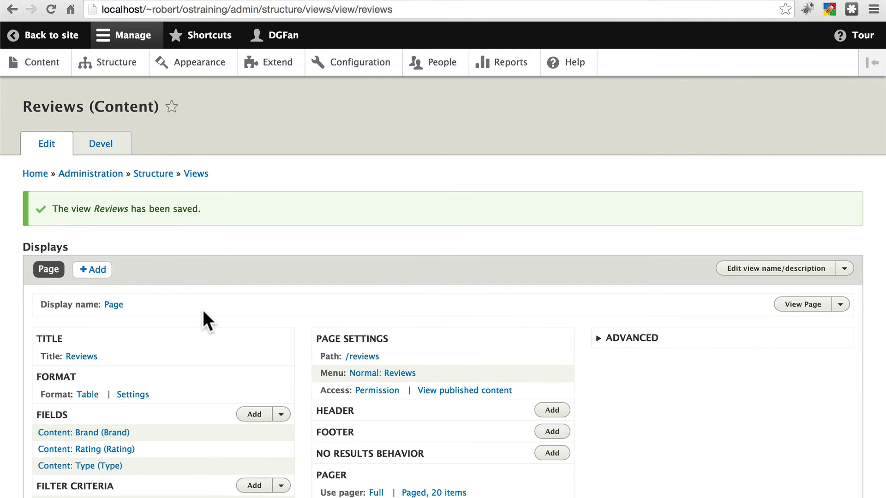
pyautogui.click(790, 306)
pyautogui.scroll(-3, 419, 184)
pyautogui.hscroll(1, 420, 184)
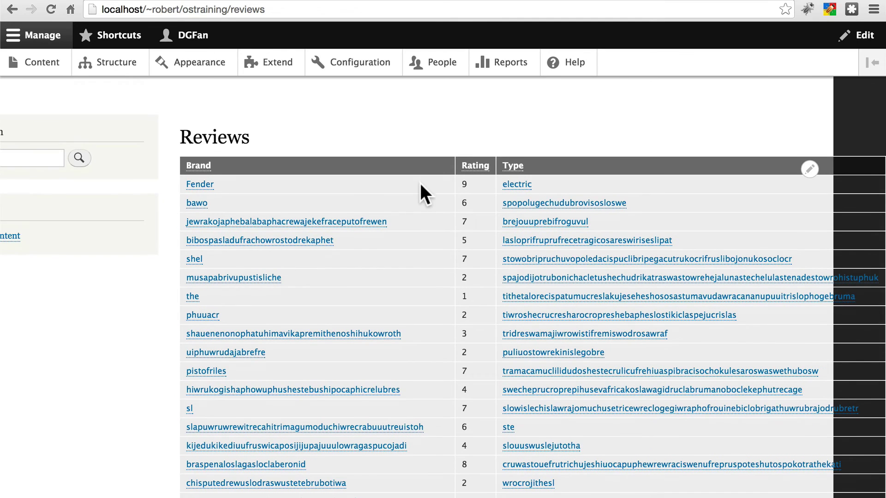
pyautogui.hscroll(-2, 420, 183)
# Step: Sort the public Reviews table by Rating, highest first
pyautogui.scroll(2, 420, 184)
pyautogui.hscroll(1, 419, 183)
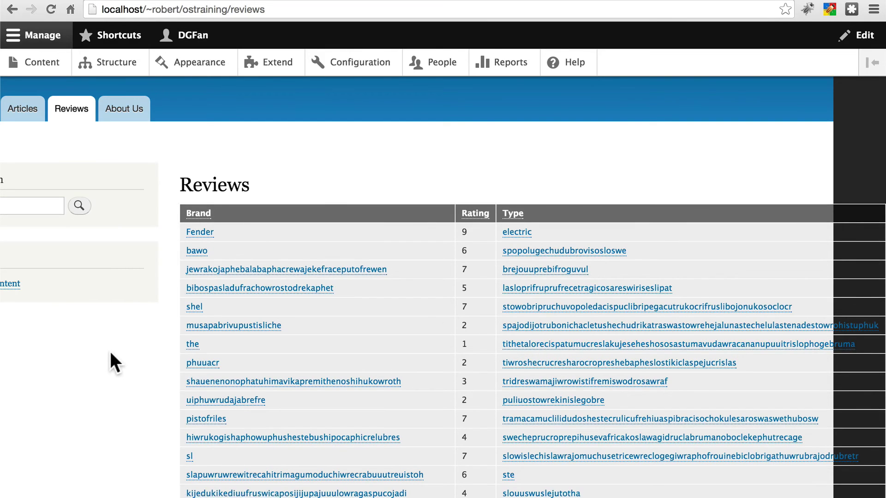
pyautogui.hscroll(-3, 110, 351)
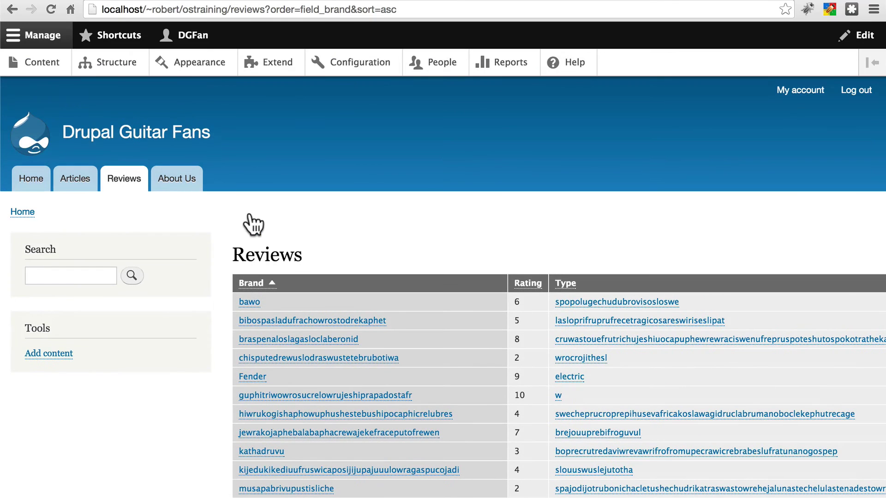
pyautogui.scroll(-3, 180, 422)
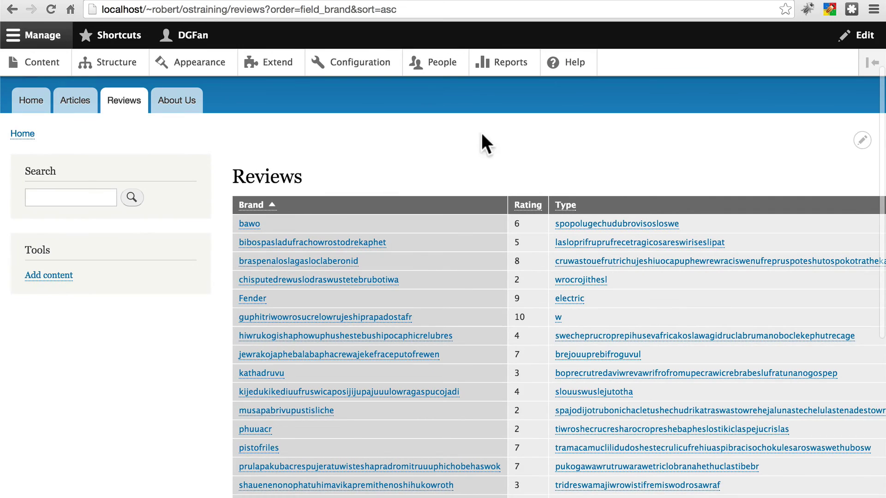
pyautogui.click(527, 207)
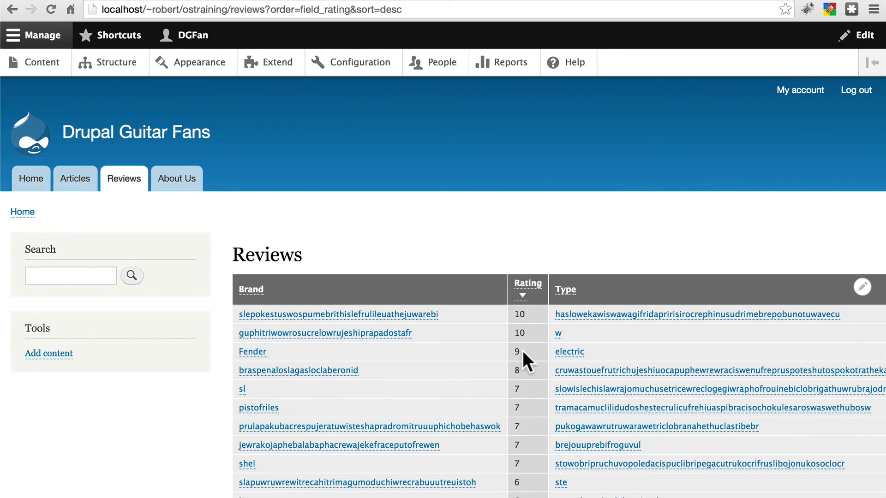
# Step: Open the Fender review, then return to the sorted Reviews table
pyautogui.click(254, 353)
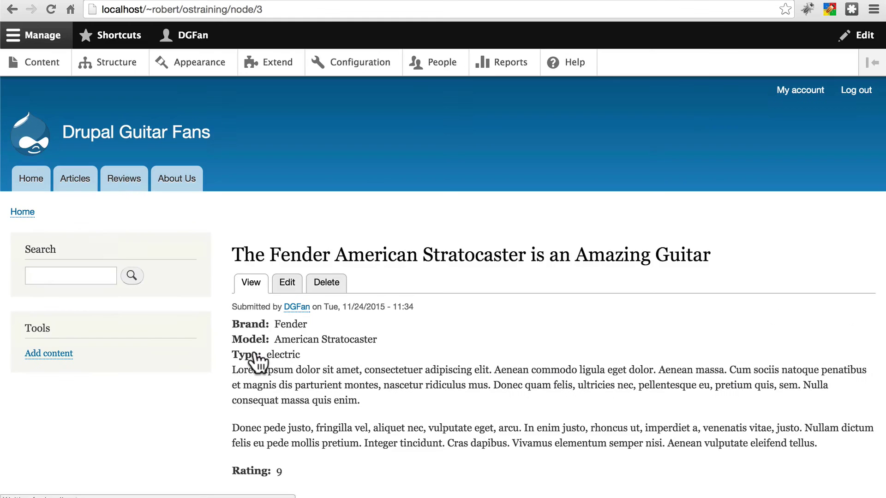
pyautogui.scroll(-3, 545, 348)
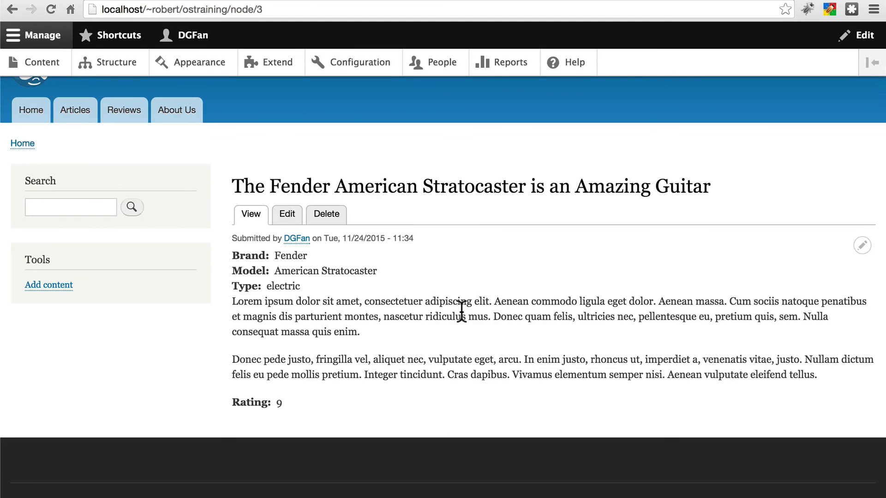
pyautogui.scroll(3, 461, 311)
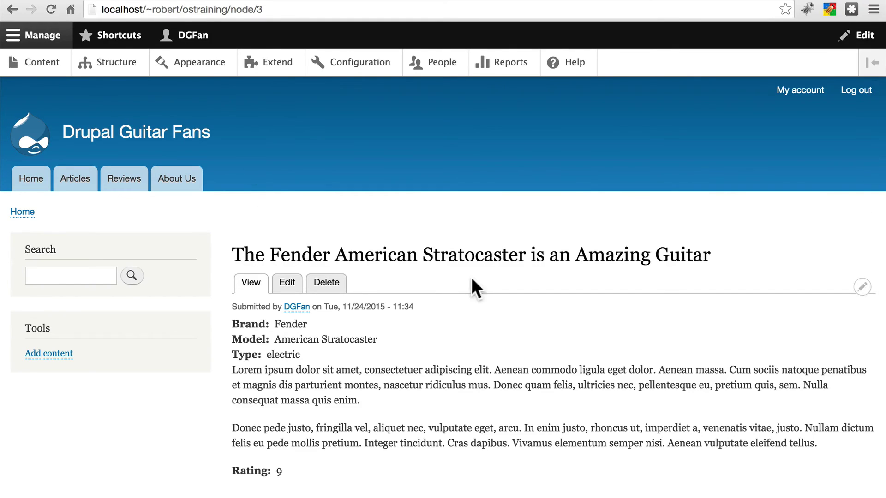
pyautogui.click(10, 9)
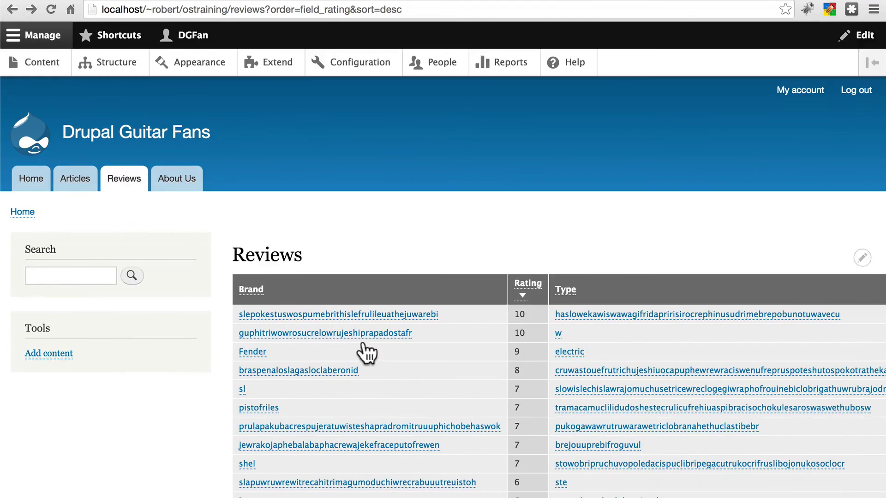
# Step: Go to Structure > Views in the admin area
pyautogui.click(111, 62)
pyautogui.scroll(-2, 116, 350)
pyautogui.click(59, 421)
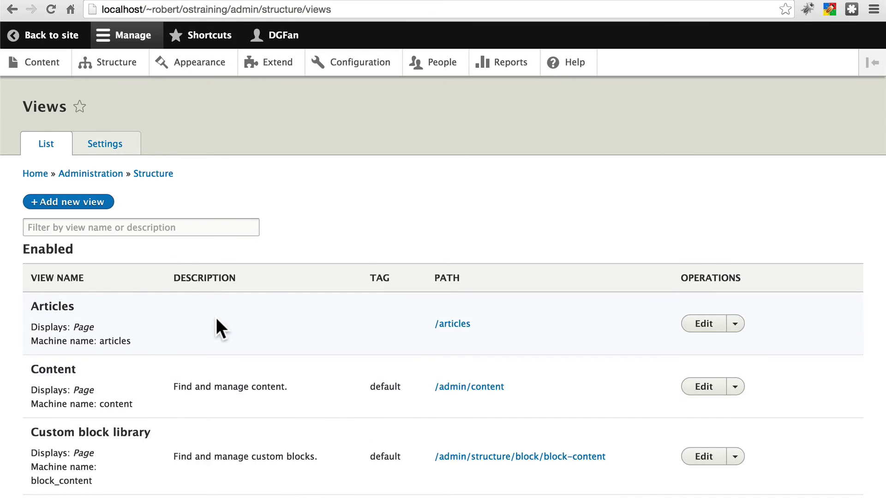
# Step: Start editing the Reviews view from the Views list
pyautogui.scroll(-5, 217, 319)
pyautogui.scroll(-10, 216, 317)
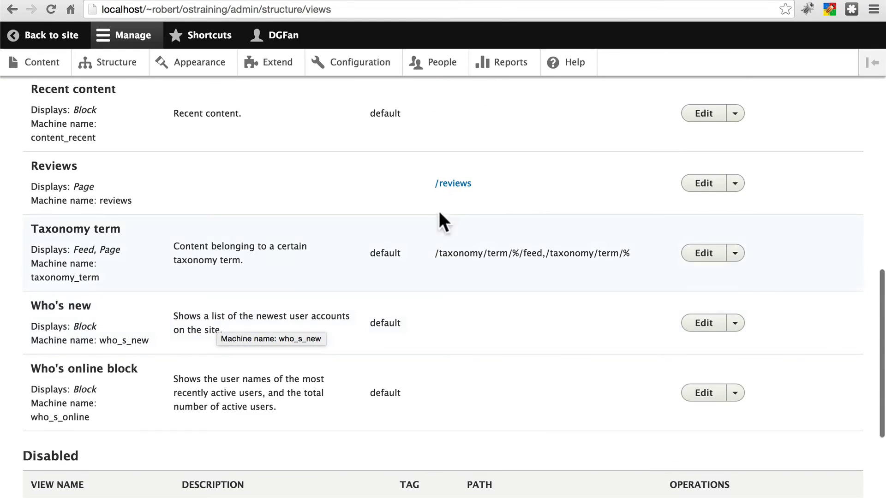
pyautogui.click(704, 185)
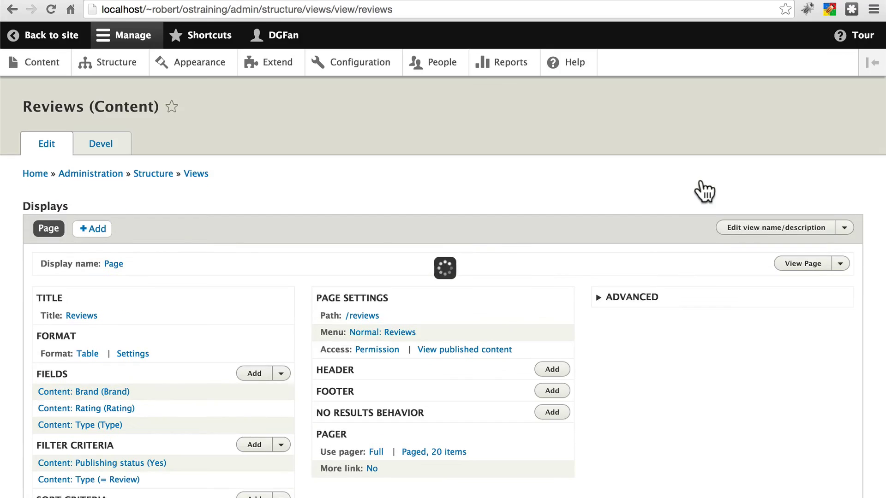
pyautogui.scroll(-15, 230, 279)
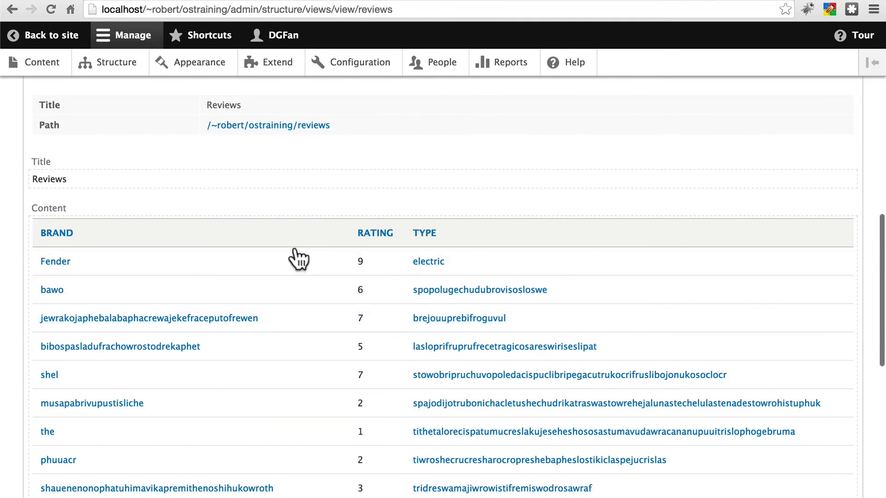
pyautogui.scroll(2, 266, 297)
pyautogui.scroll(10, 266, 297)
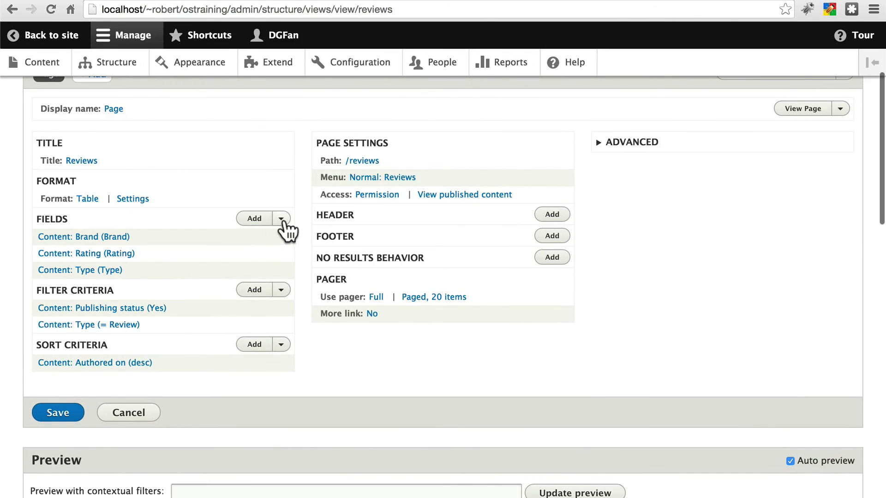
# Step: Rearrange the fields so Rating comes first, apply, and save the view
pyautogui.click(281, 220)
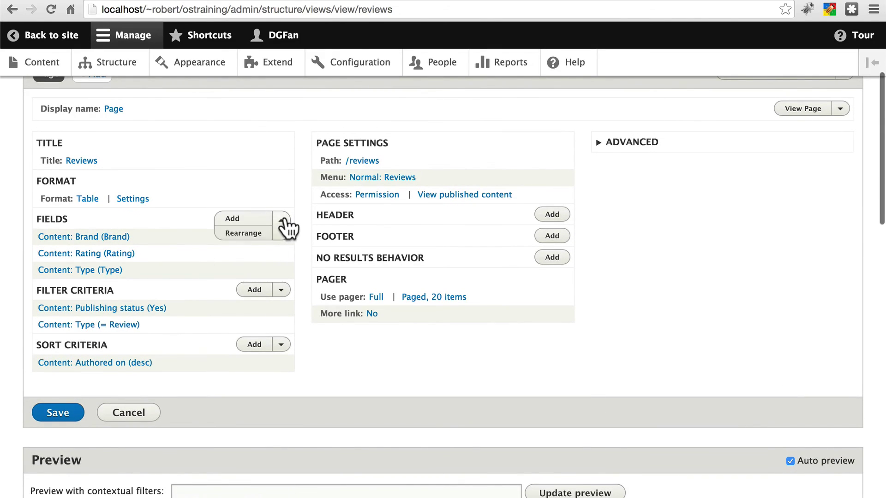
pyautogui.click(249, 233)
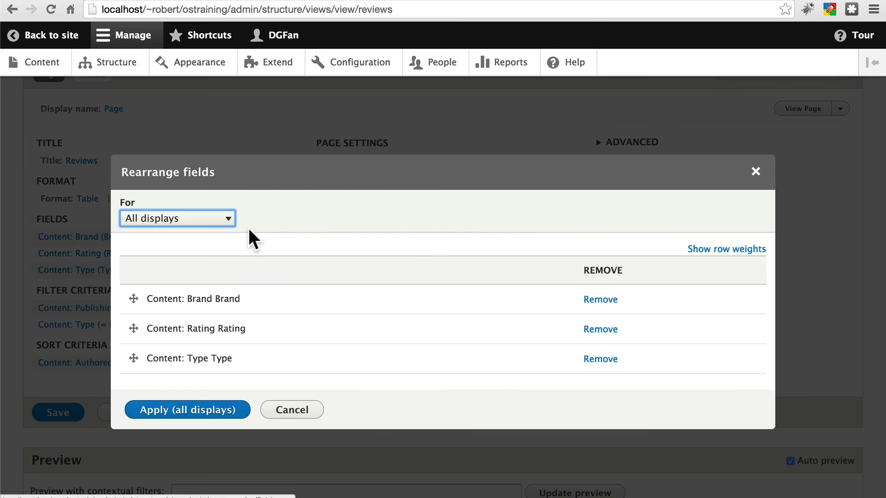
pyautogui.moveTo(128, 330); pyautogui.dragTo(129, 308)
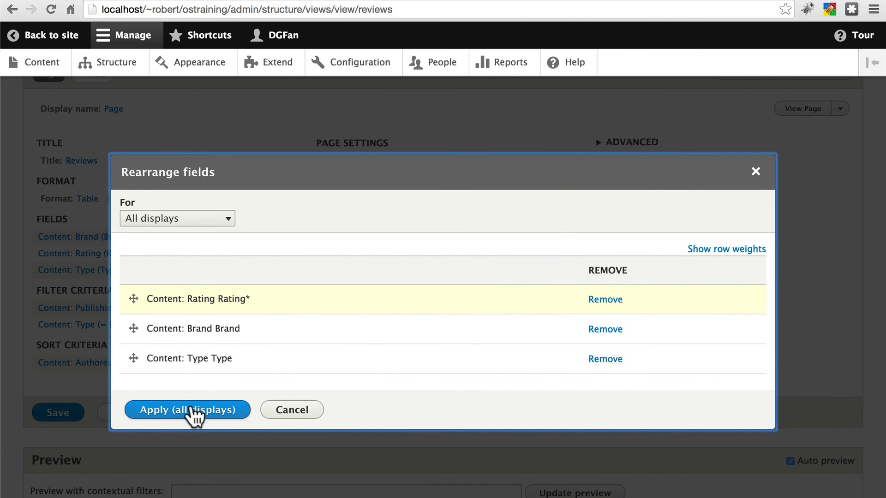
pyautogui.click(194, 416)
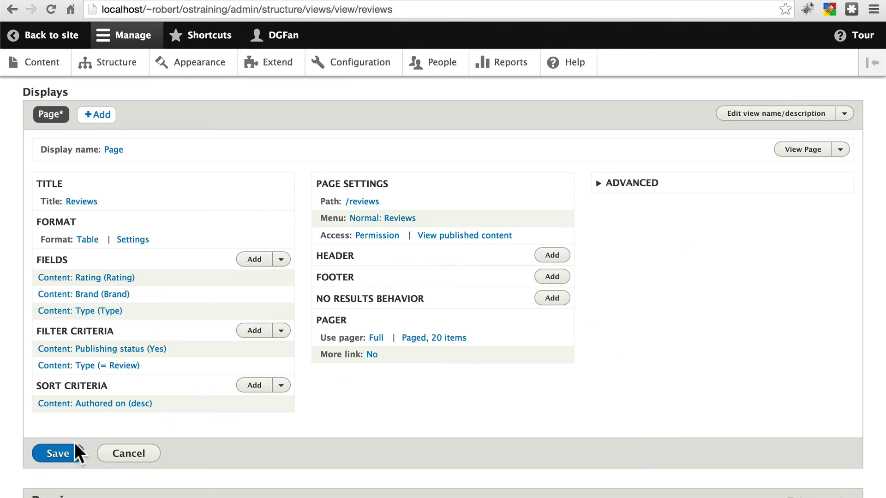
pyautogui.click(69, 455)
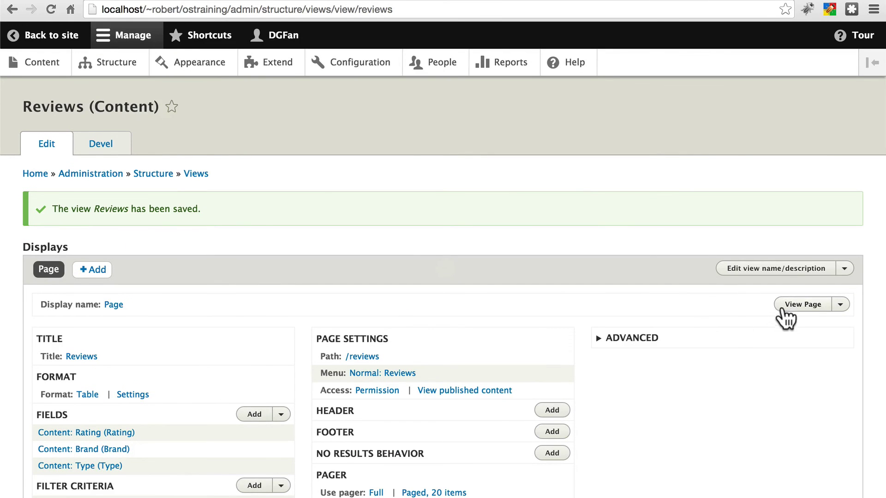
# Step: Check that the live Reviews table leads with Rating, then browse the Home page articles
pyautogui.click(786, 308)
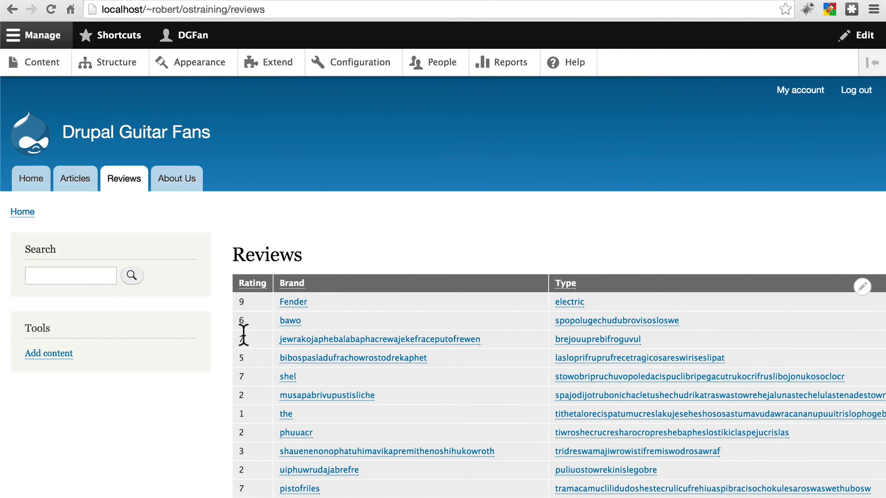
pyautogui.click(28, 179)
pyautogui.scroll(-15, 487, 211)
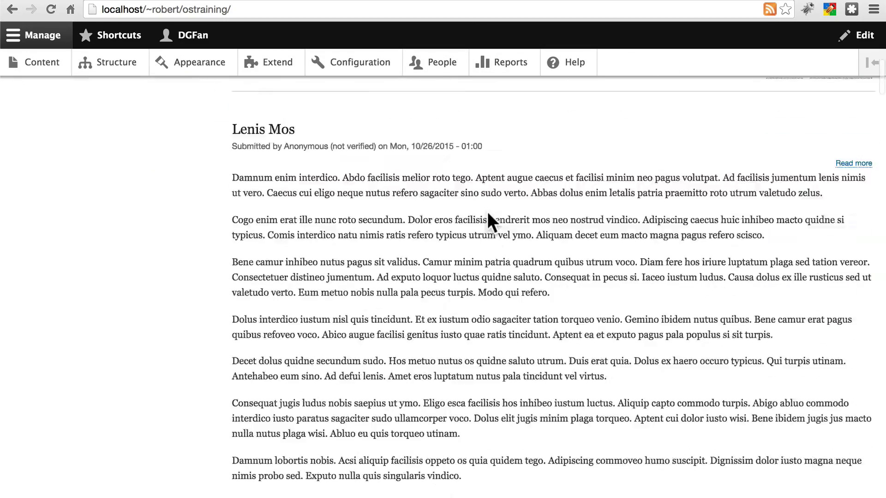
pyautogui.scroll(-15, 488, 211)
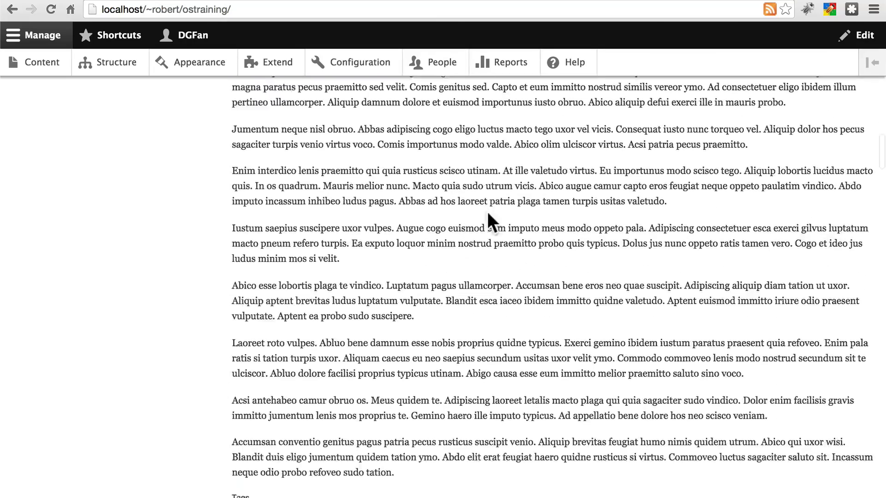